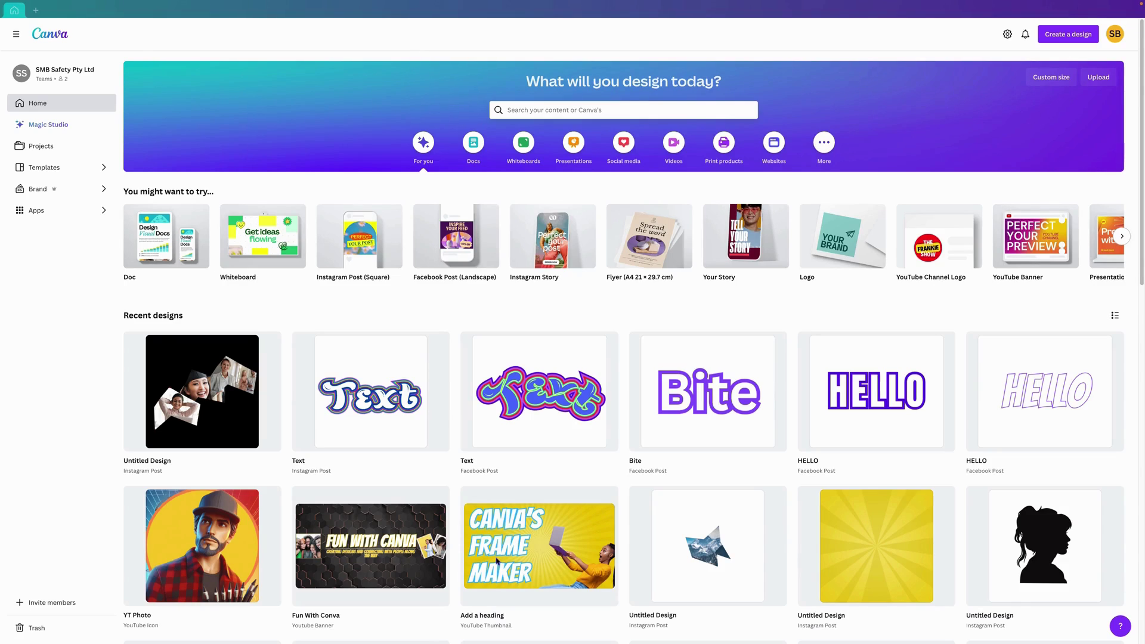
Step: Search Canva's apps for 'Frame' and open the Frame Maker app details
left_click(36, 212)
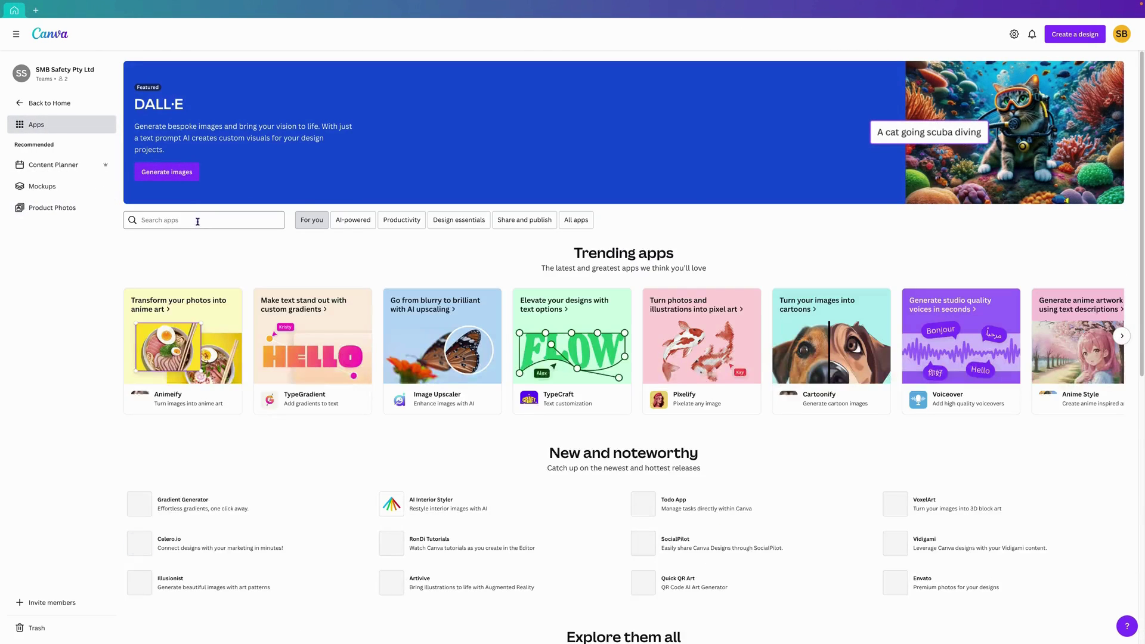
left_click(177, 222)
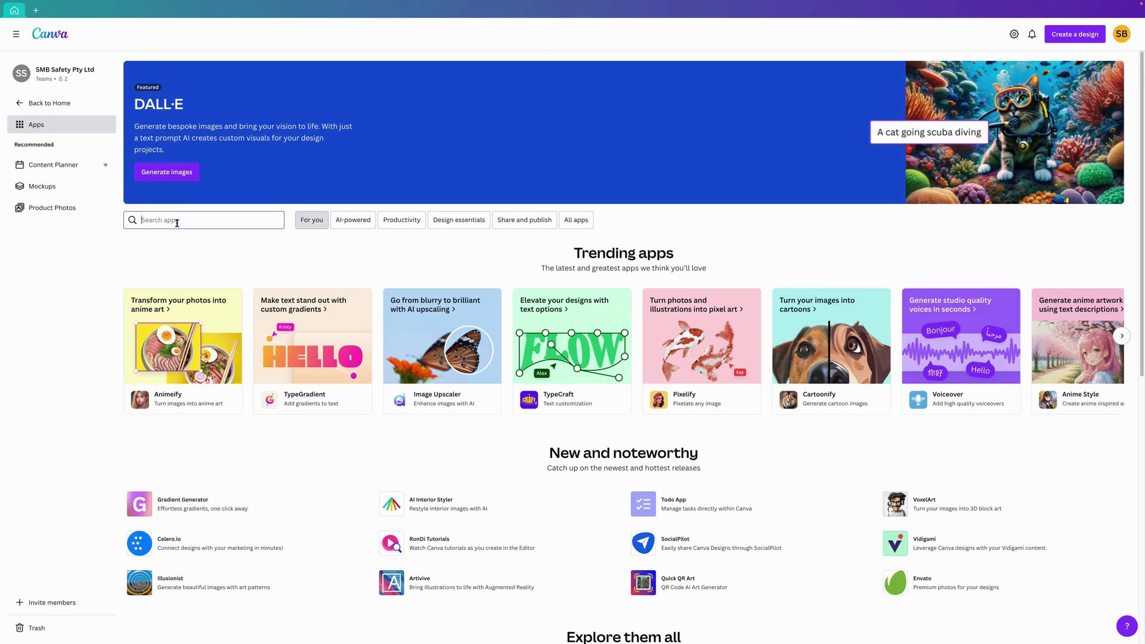
type("Frame")
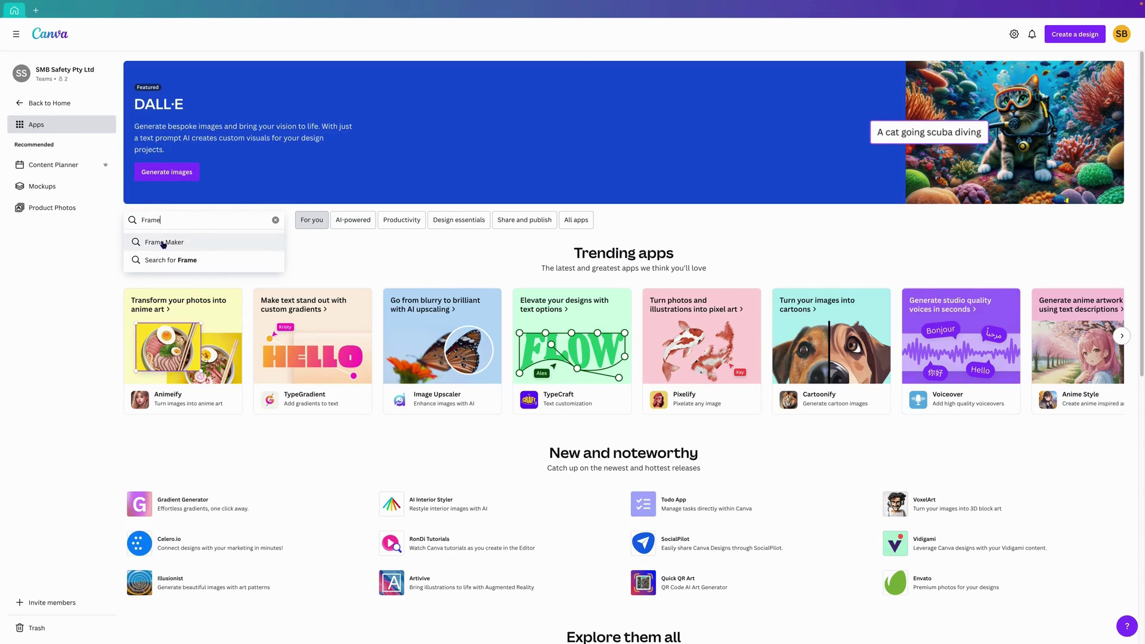
left_click(163, 242)
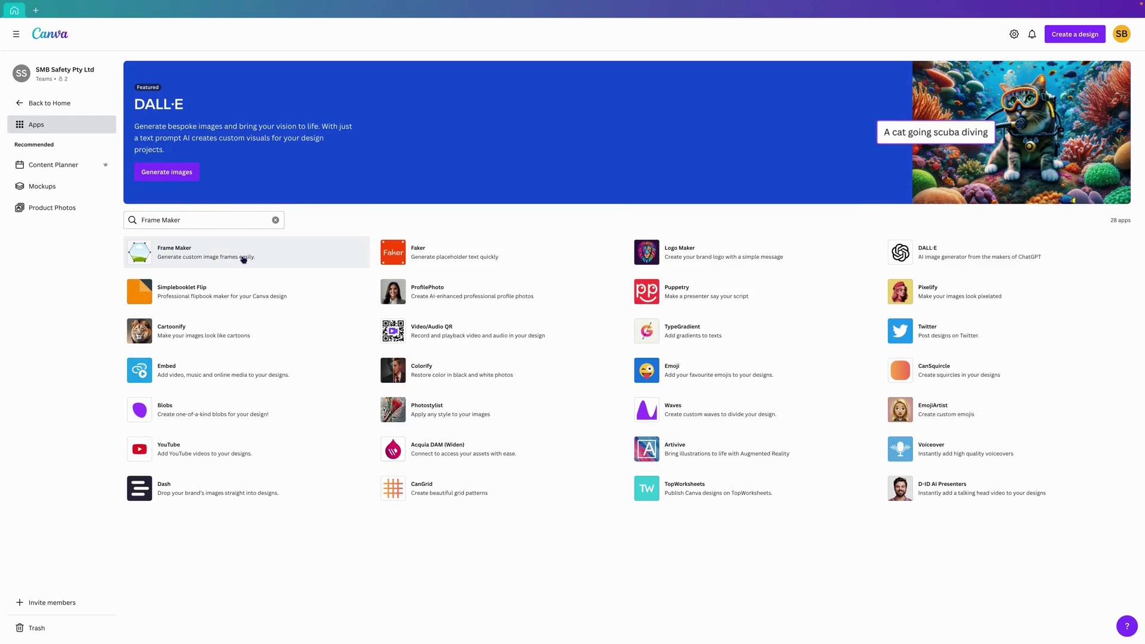
left_click(203, 255)
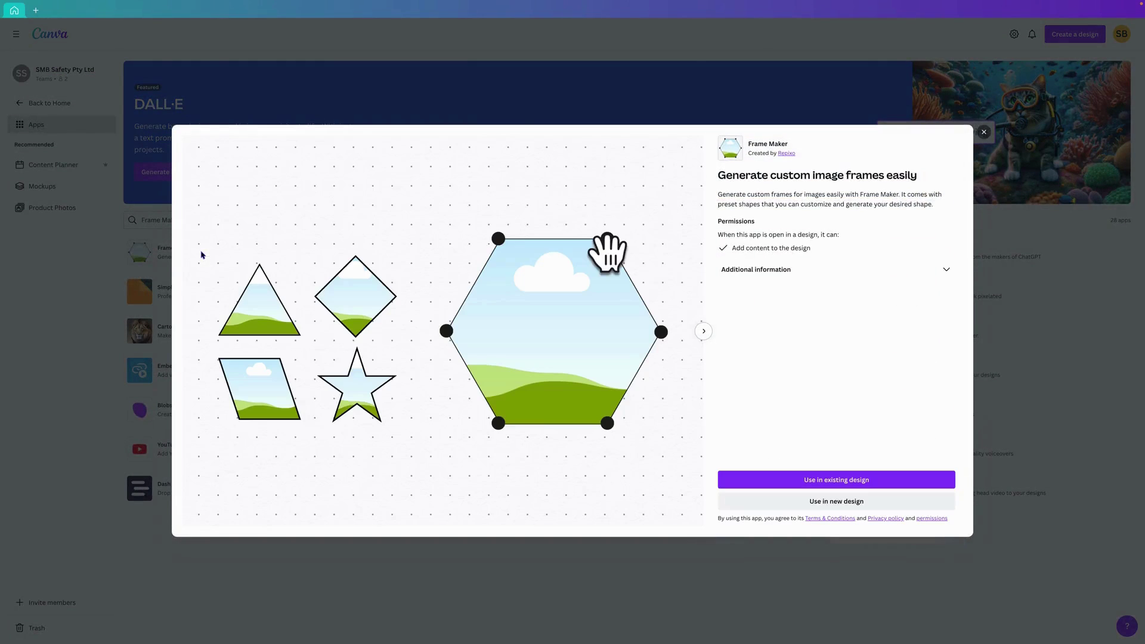
Step: Use Frame Maker in a new design, searching 'Instag' to create an Instagram Post
left_click(835, 503)
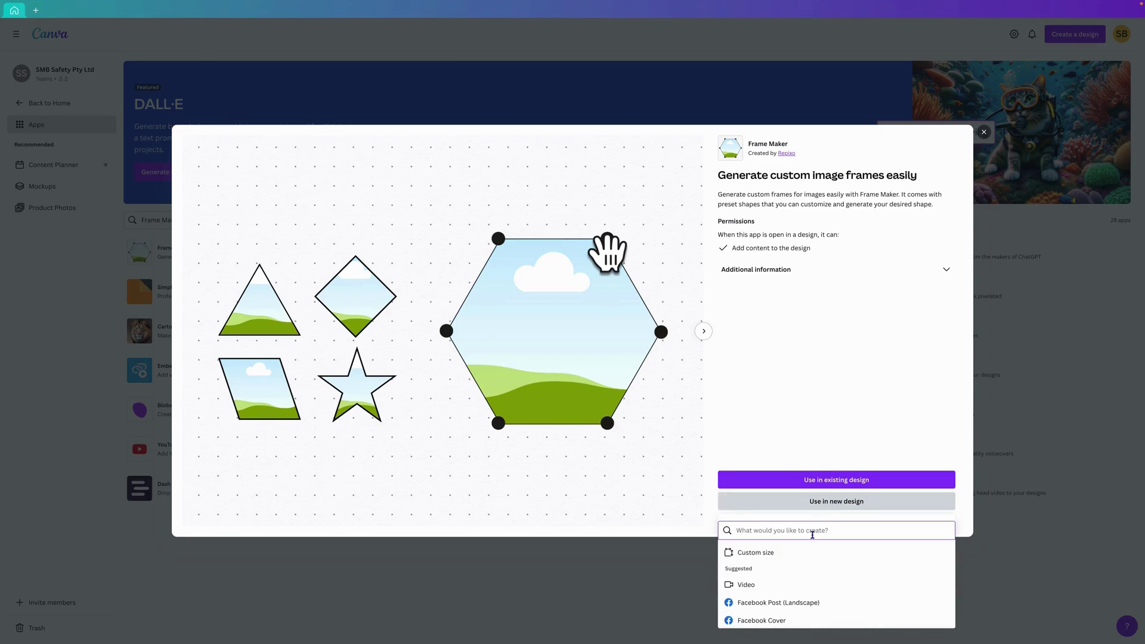
type("Instag")
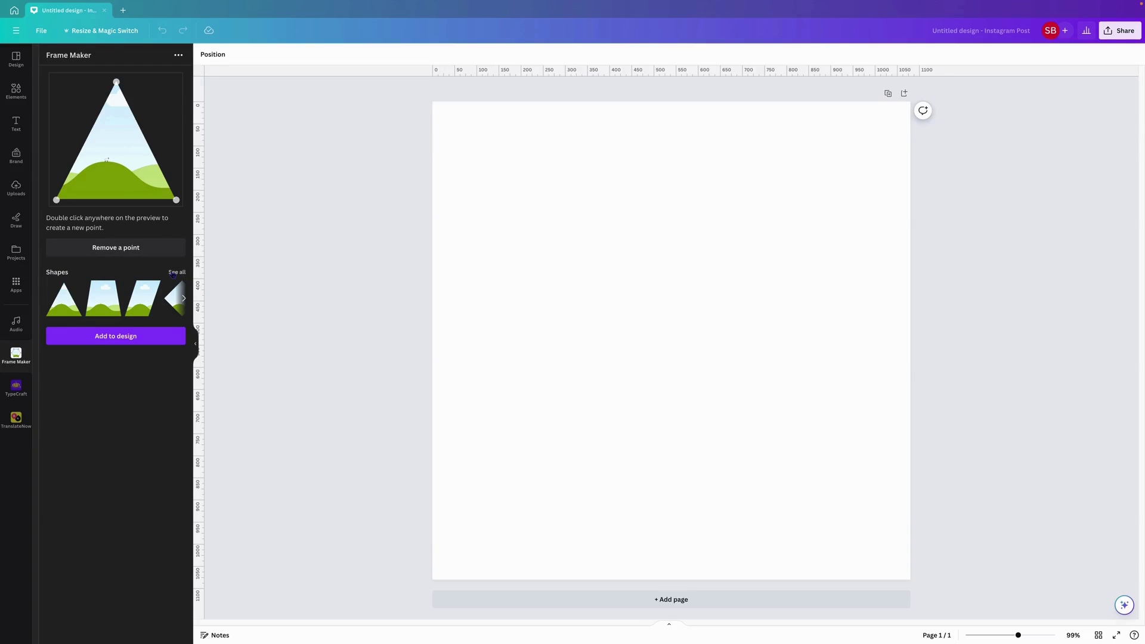
Step: Show all Frame Maker preset shapes, including triangle, trapezoid, diamond, polygon and arrow
left_click(173, 273)
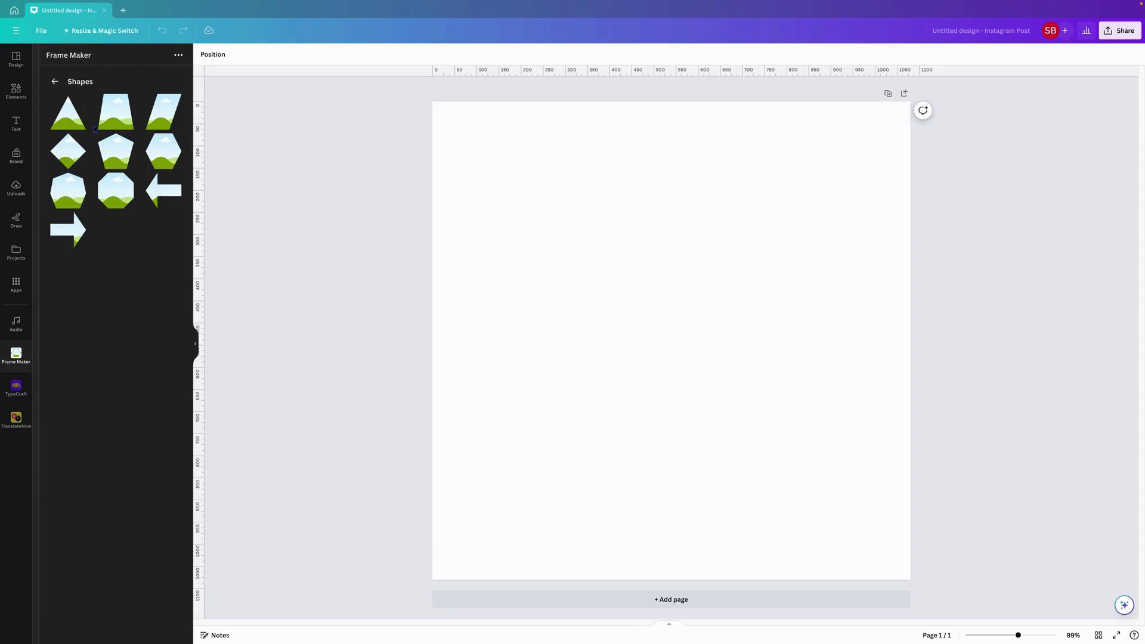
Step: Start from the octagon frame and drag three of its vertices to slant the shape
left_click(117, 194)
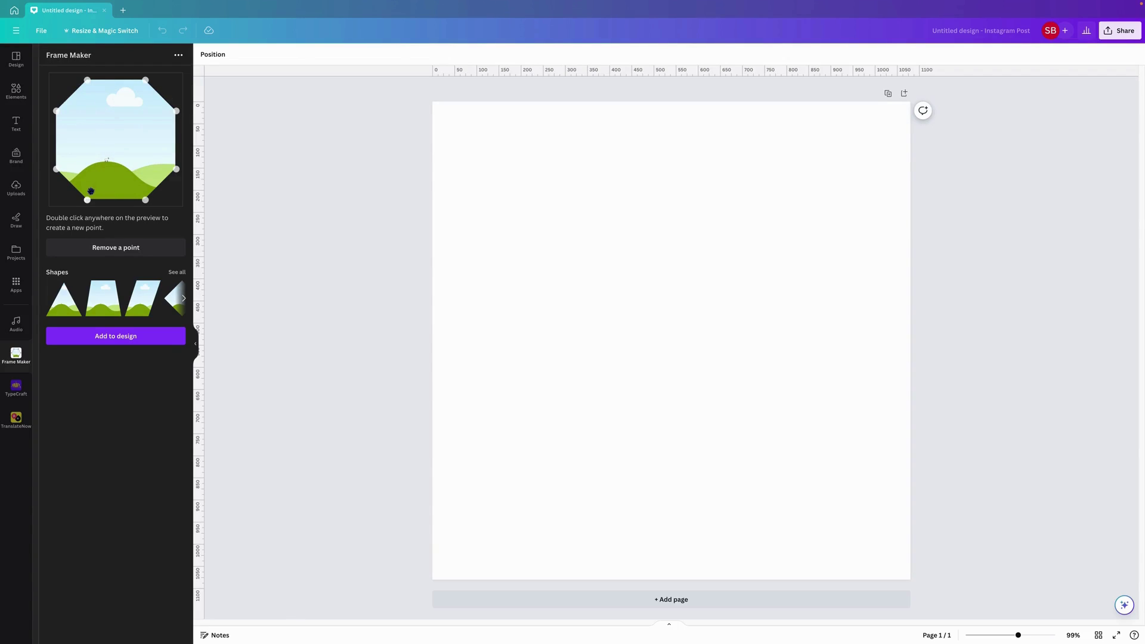
left_click_drag(146, 200, 93, 180)
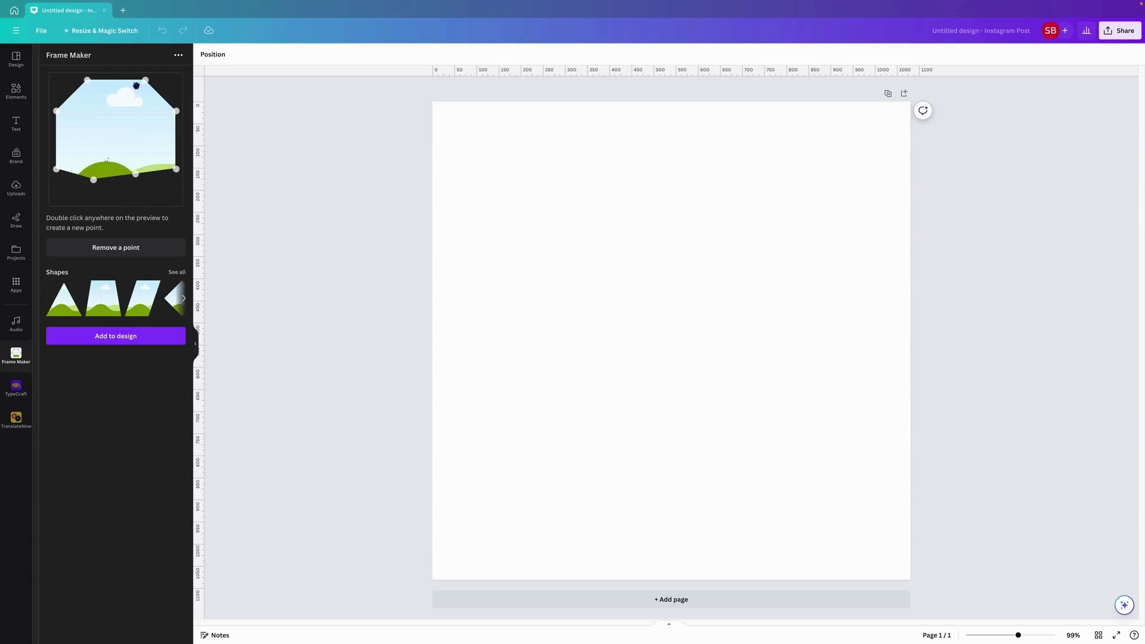
mouse_move(145, 80)
left_mouse_down()
mouse_move(141, 135)
mouse_move(139, 97)
left_mouse_up()
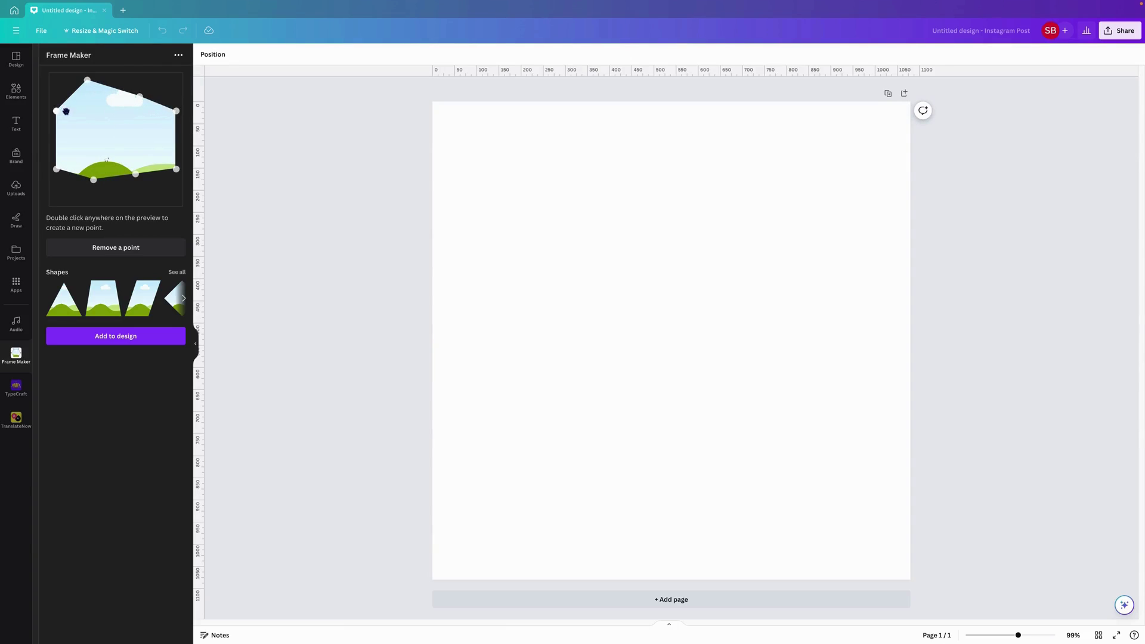
left_click_drag(56, 111, 56, 80)
Step: Remove the top-right, bottom-edge and bottom-left points, leaving a five-point wedge
left_click(124, 248)
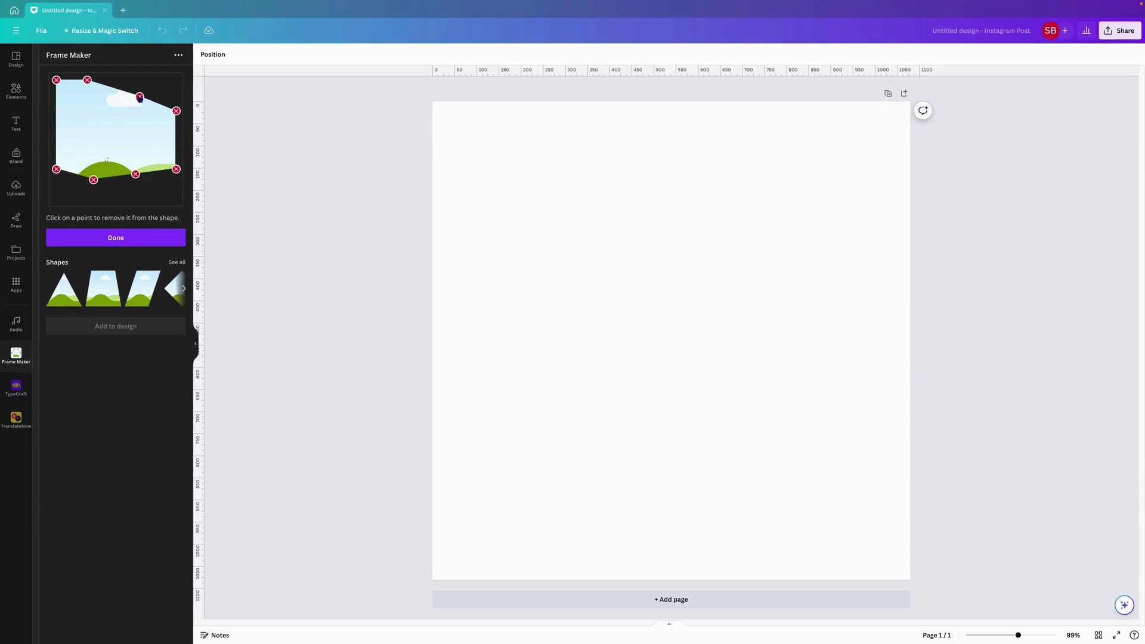
left_click(140, 96)
left_click(94, 180)
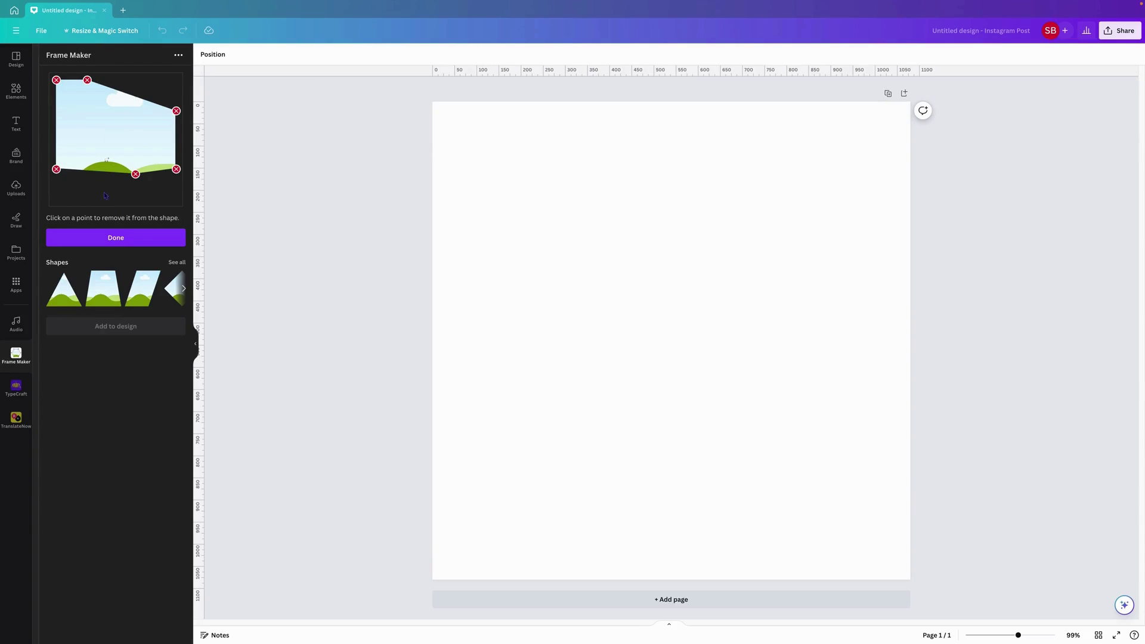
left_click(57, 170)
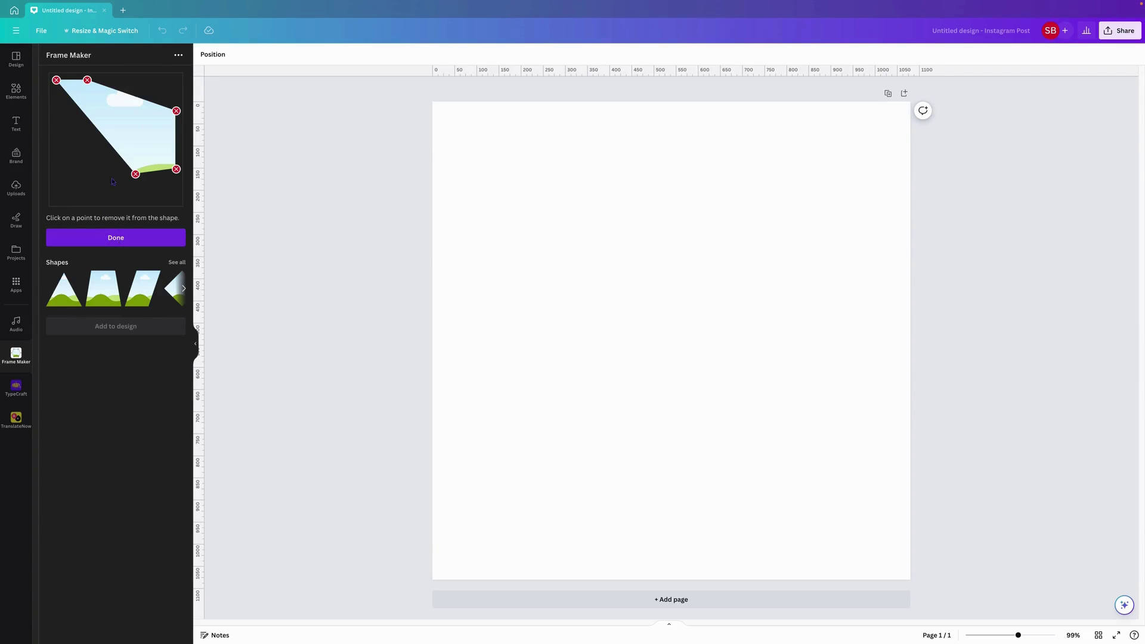
Step: Add a point on the top edge, pull it into a deep V notch, and reposition the corners
left_click(117, 241)
left_click_drag(135, 174, 71, 170)
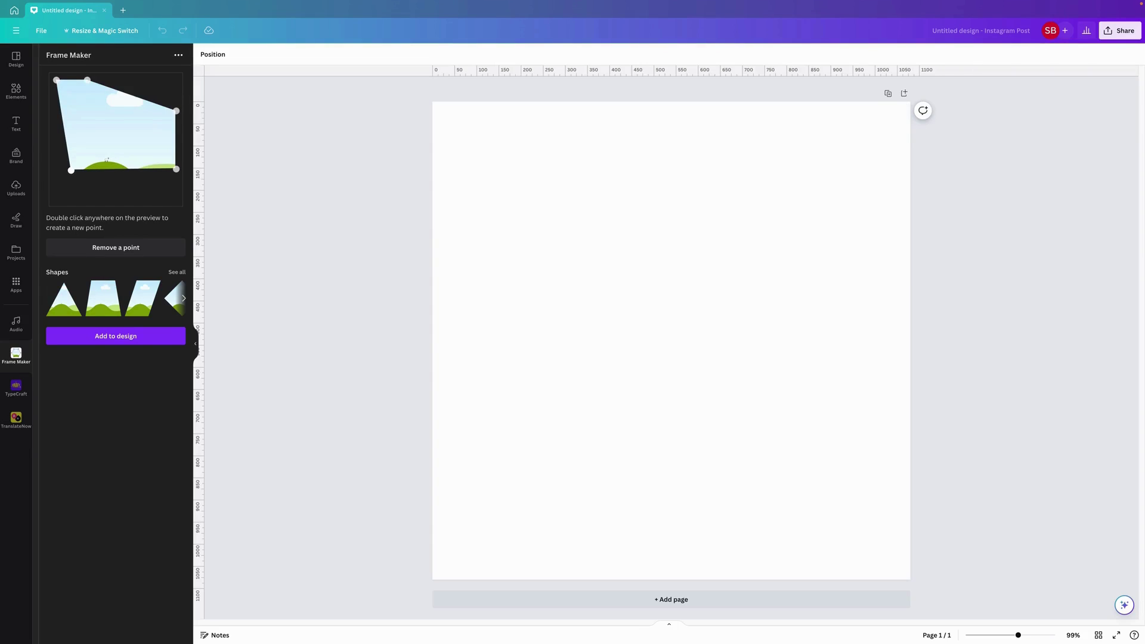
double_click(88, 79)
left_click_drag(88, 80, 124, 128)
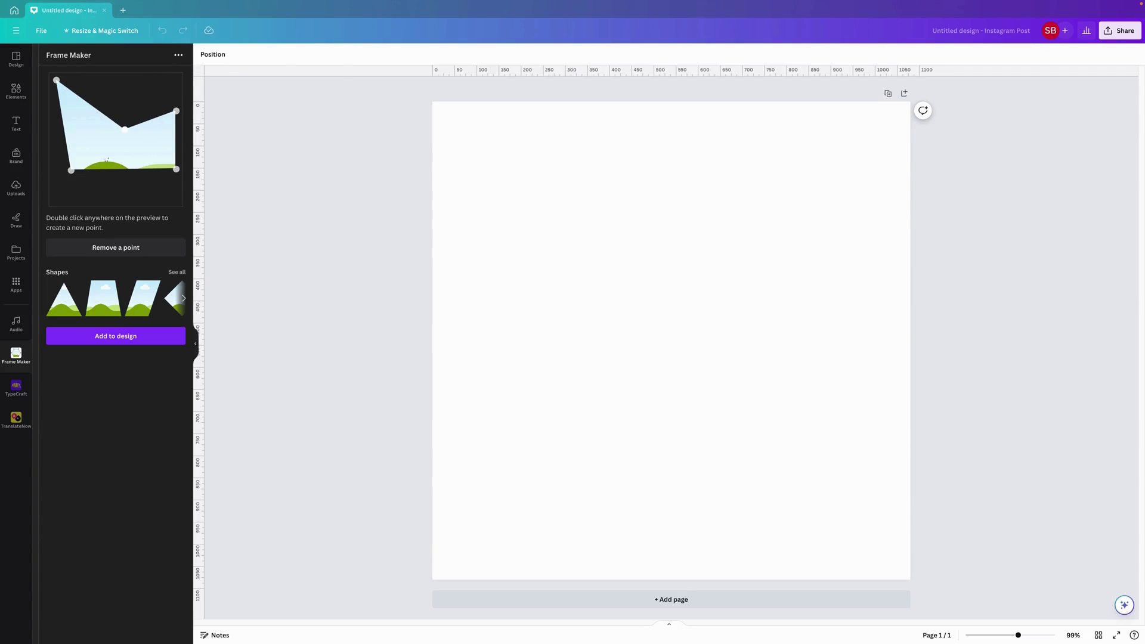
left_click_drag(75, 172, 76, 192)
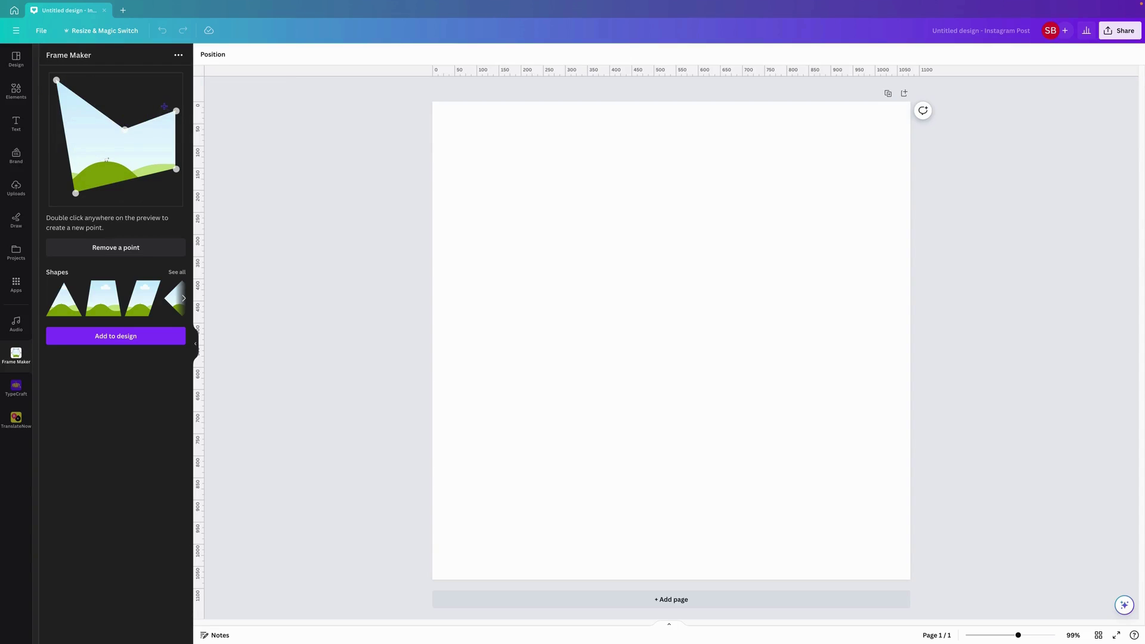
left_click_drag(176, 111, 172, 80)
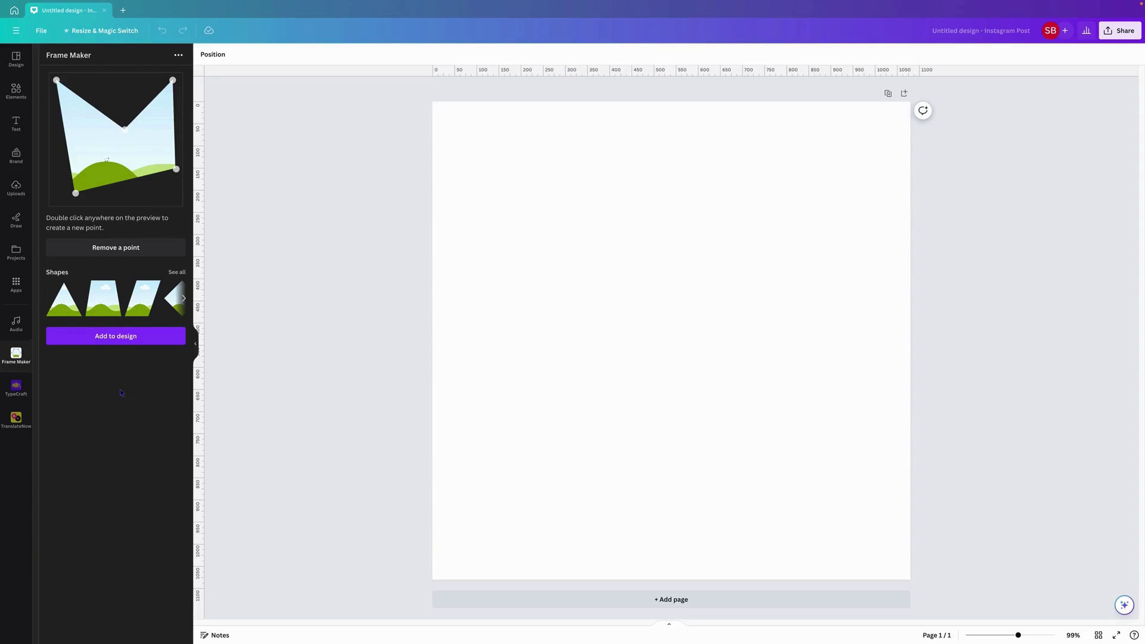
Step: Add the V-notched frame to the page and drag its corners outward to enlarge it
left_click(118, 343)
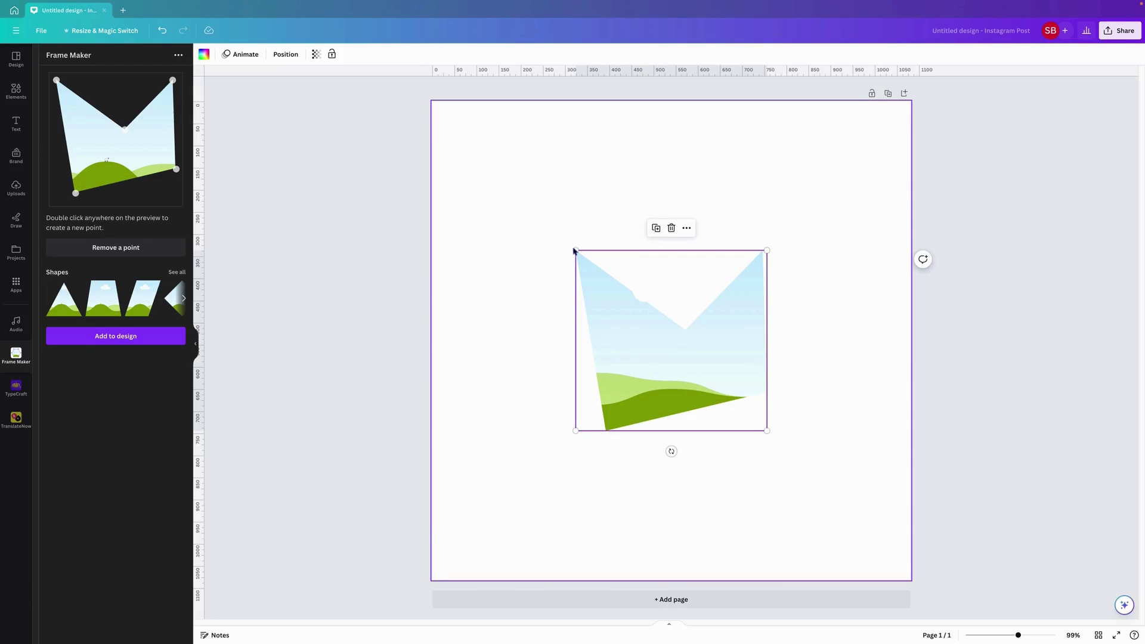
left_click_drag(575, 251, 496, 175)
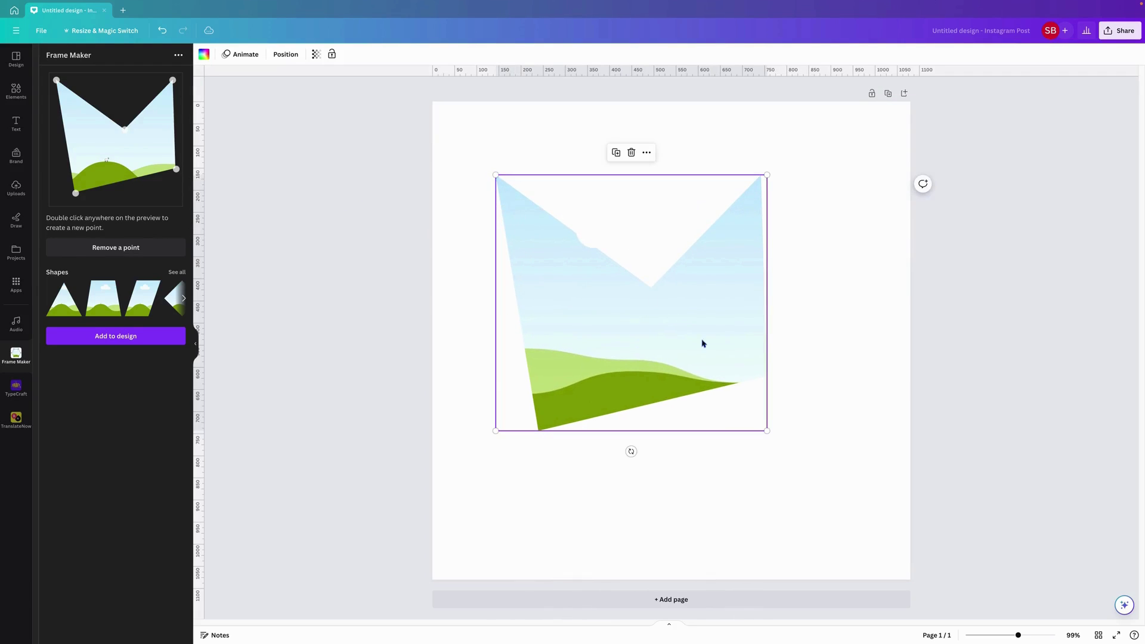
left_click_drag(767, 430, 842, 502)
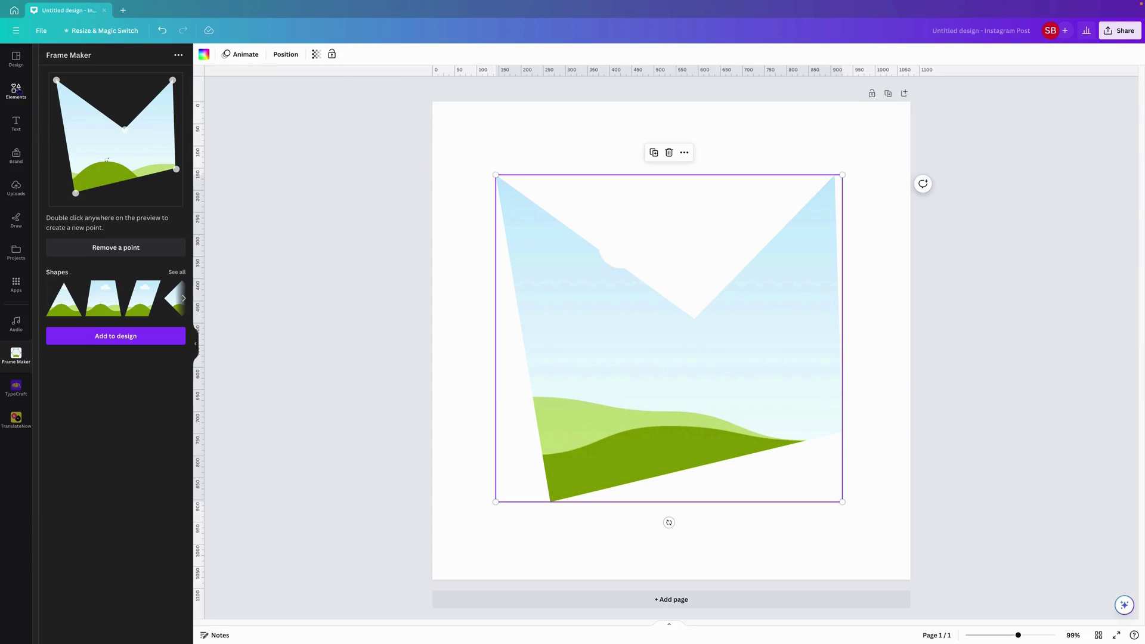
Step: Replace the frame's sky-and-hills placeholder with a solid orange fill
left_click(18, 90)
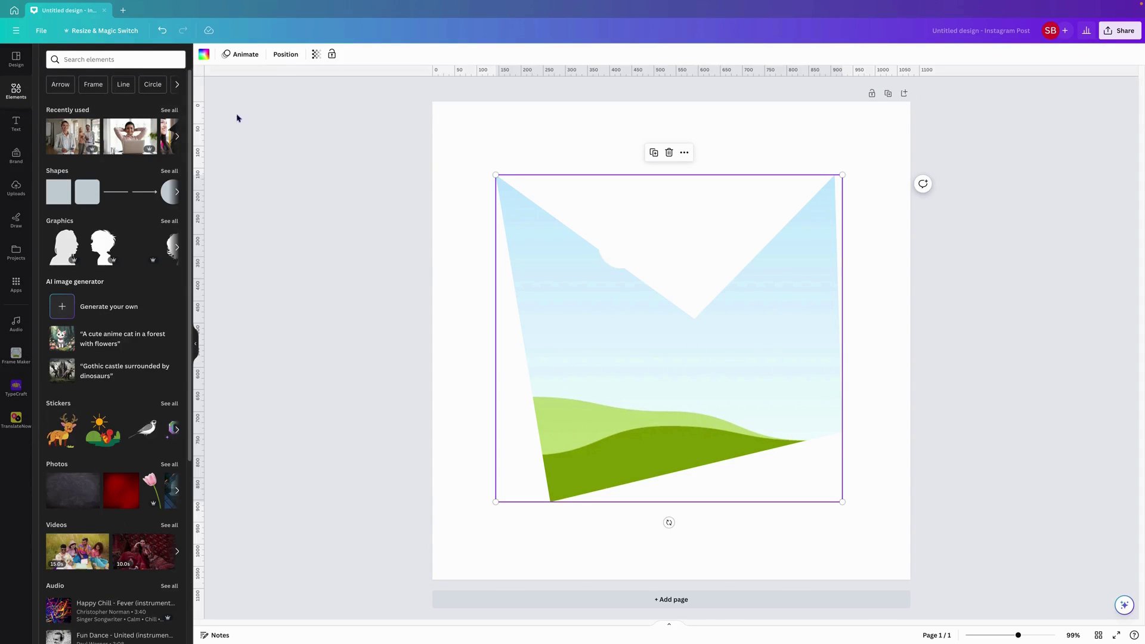
left_click(205, 55)
left_click(146, 315)
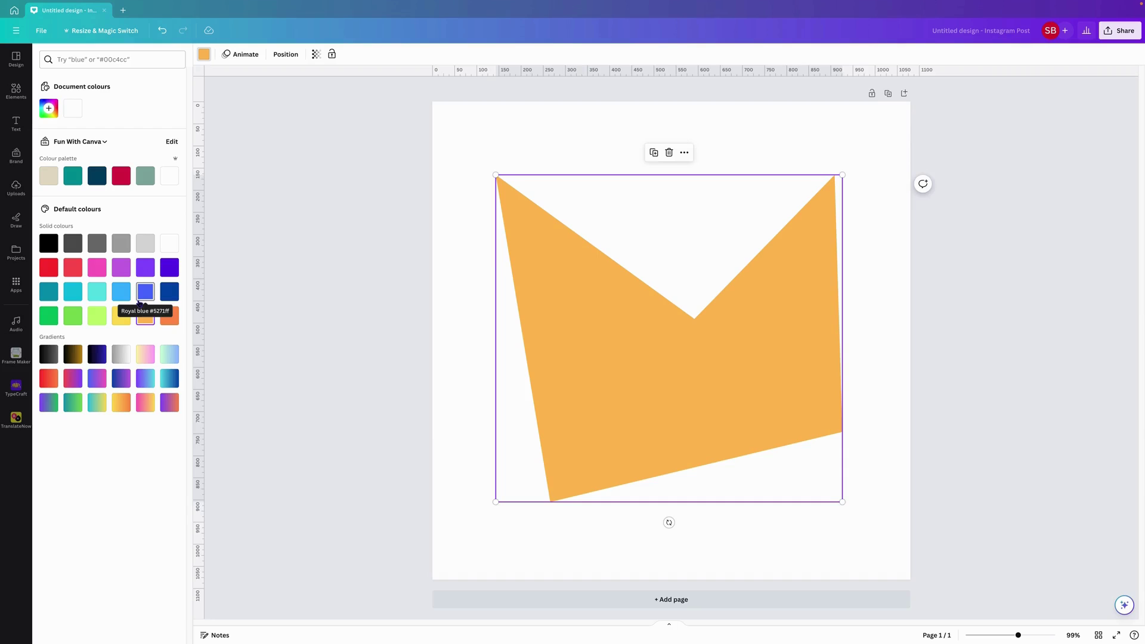
left_click(16, 91)
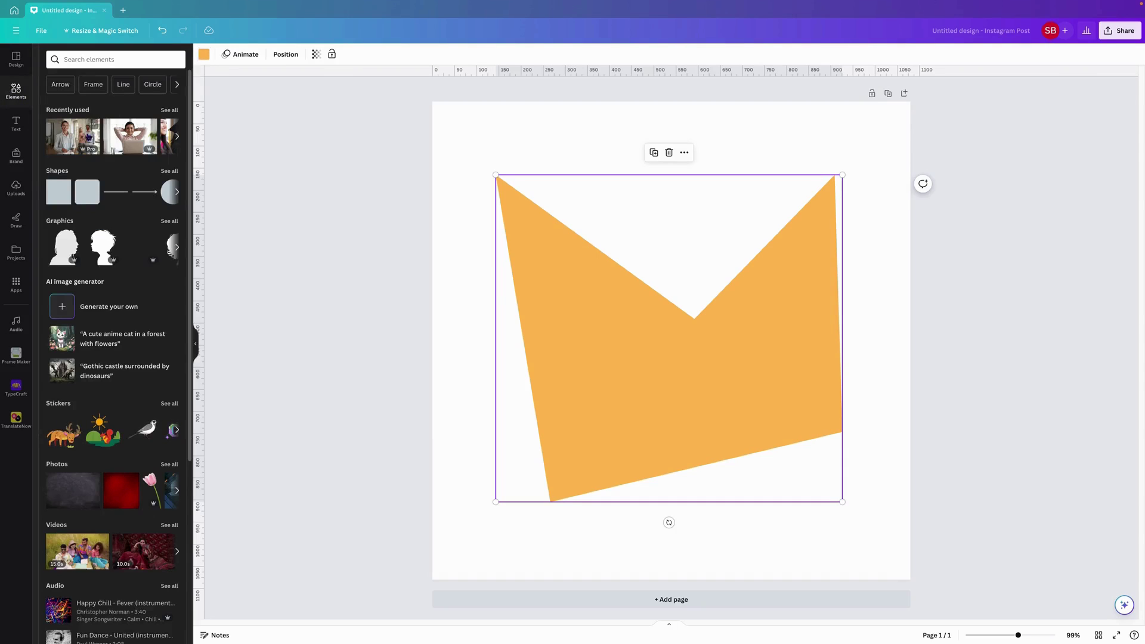
Step: Drop the recent office photo into the frame, enlarge it and shift it so the woman sits left
left_click(73, 136)
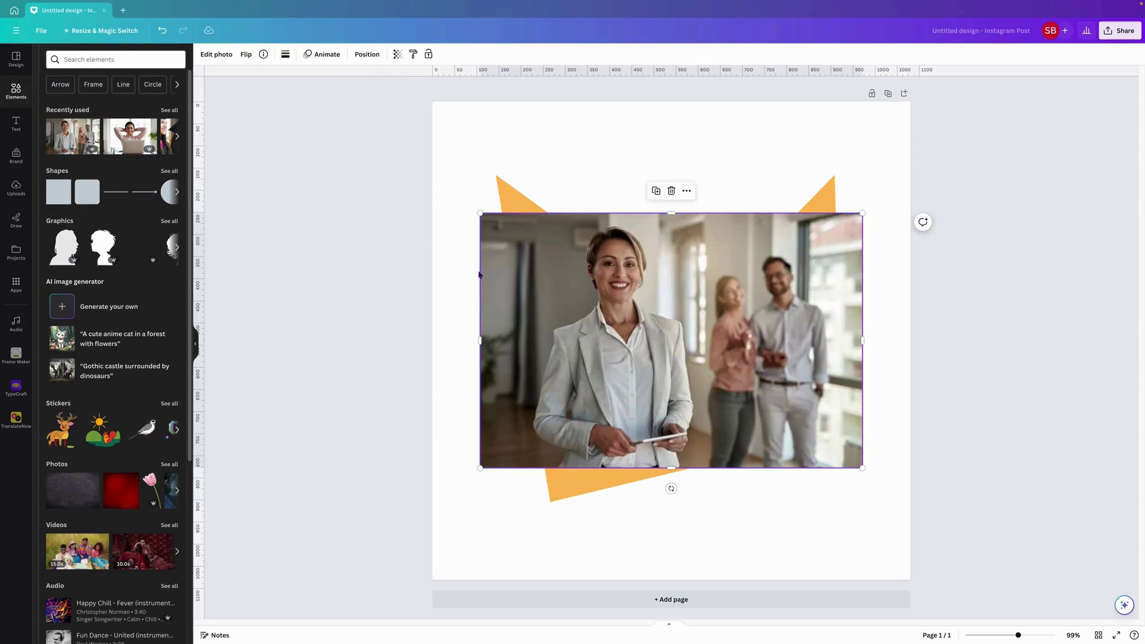
left_click_drag(548, 292, 686, 382)
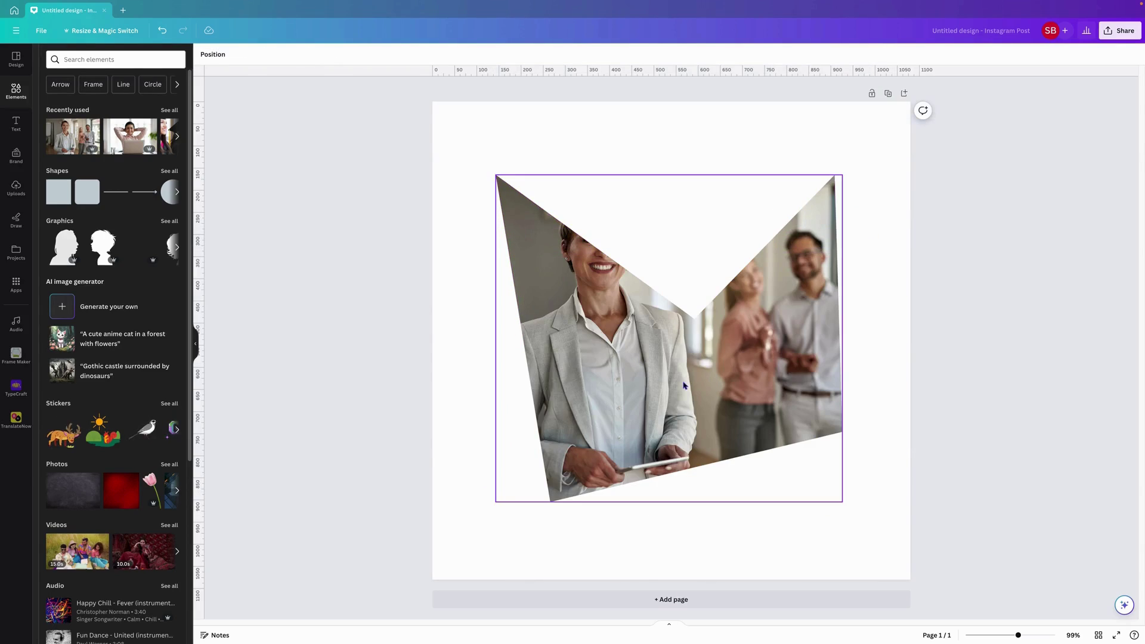
left_click(634, 382)
double_click(633, 382)
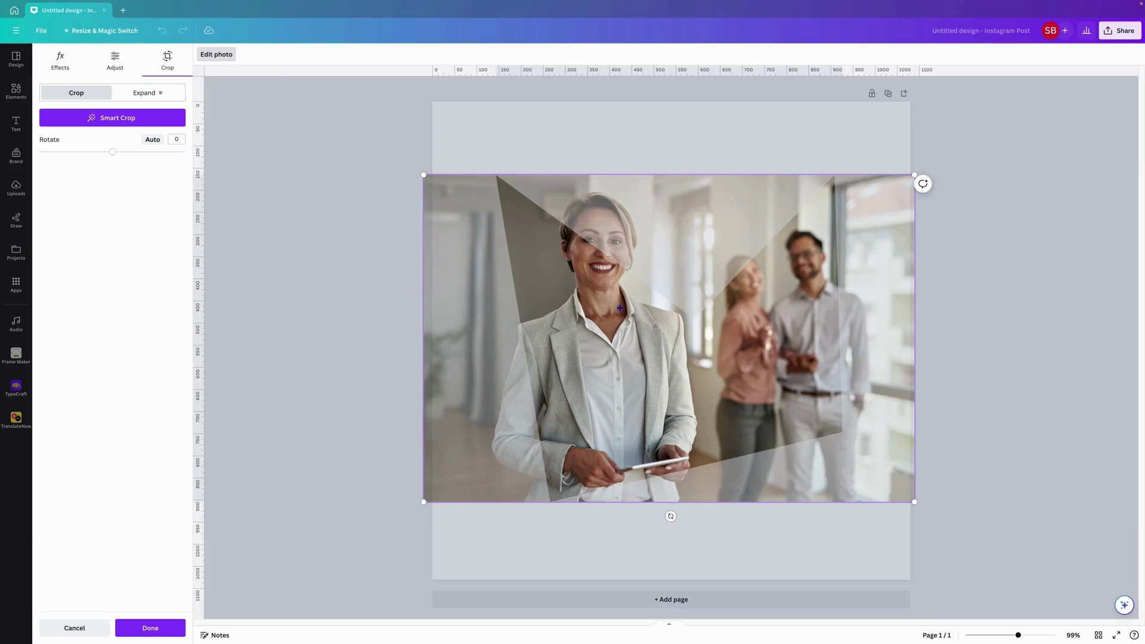
left_click_drag(646, 343, 628, 344)
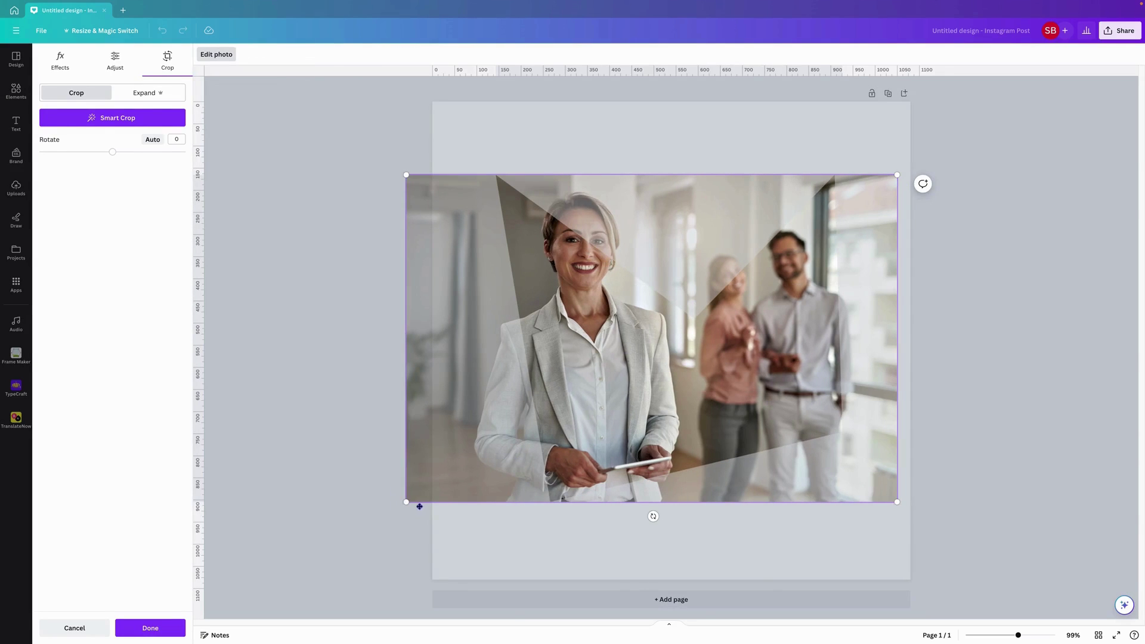
left_click_drag(408, 503, 251, 633)
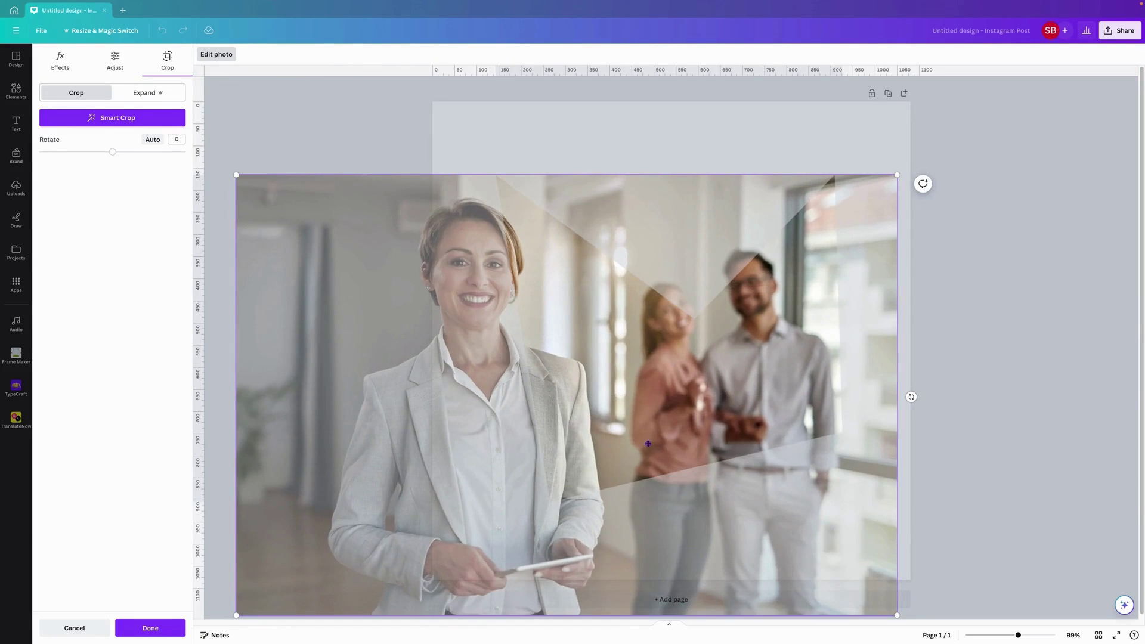
left_click_drag(649, 444, 752, 466)
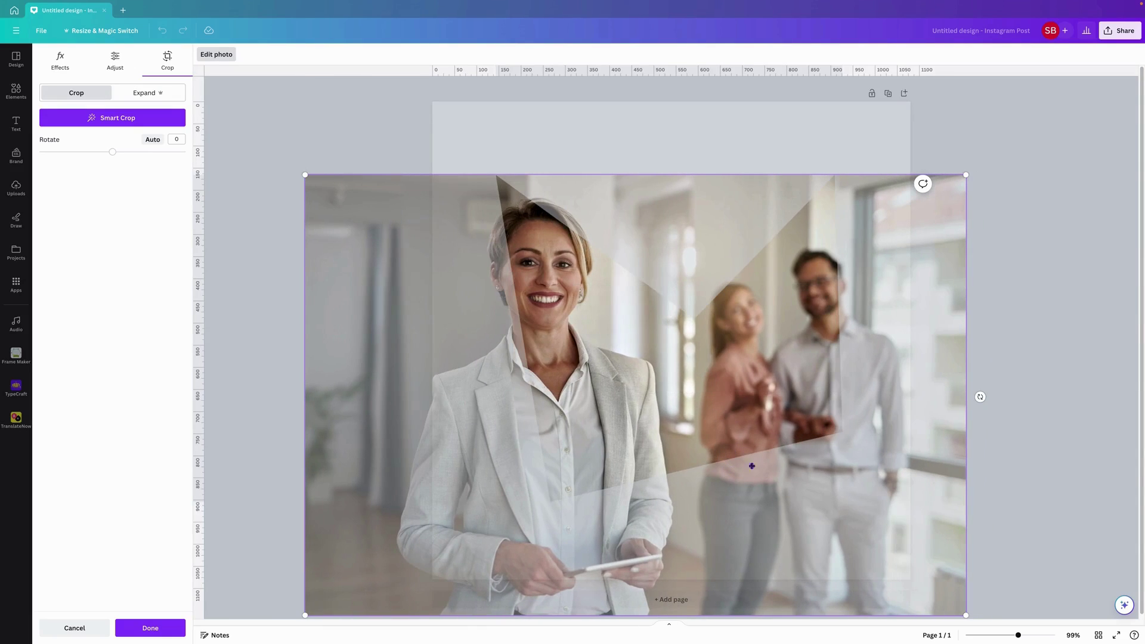
left_click(1108, 472)
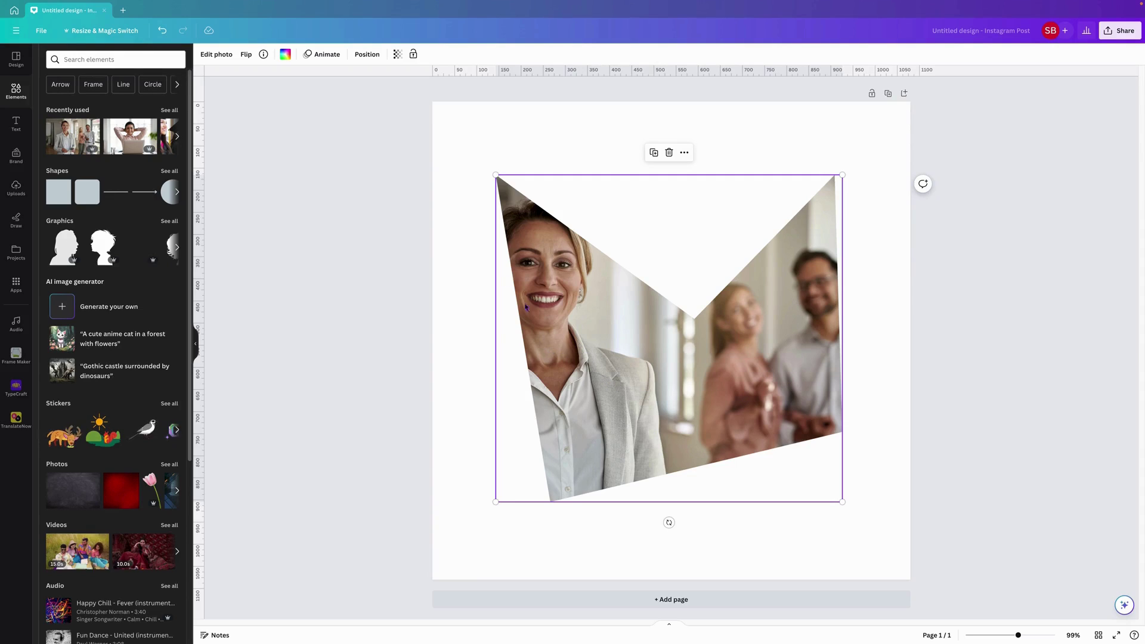
Step: Add an Outline shadow in red #FF0000 to the framed photo
left_click(217, 55)
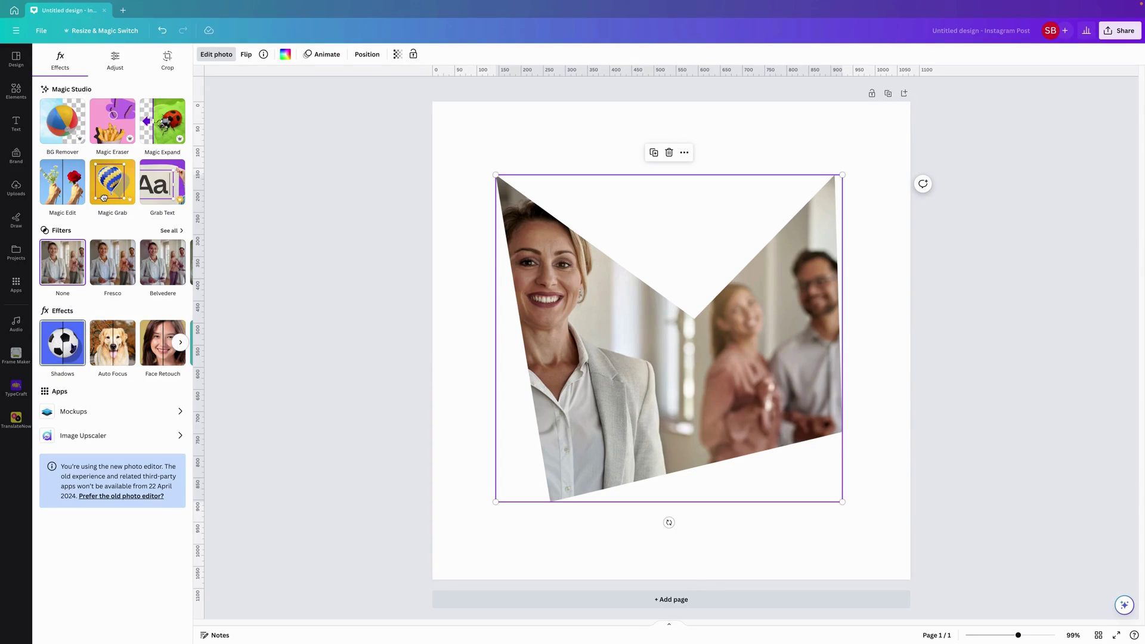
left_click(71, 347)
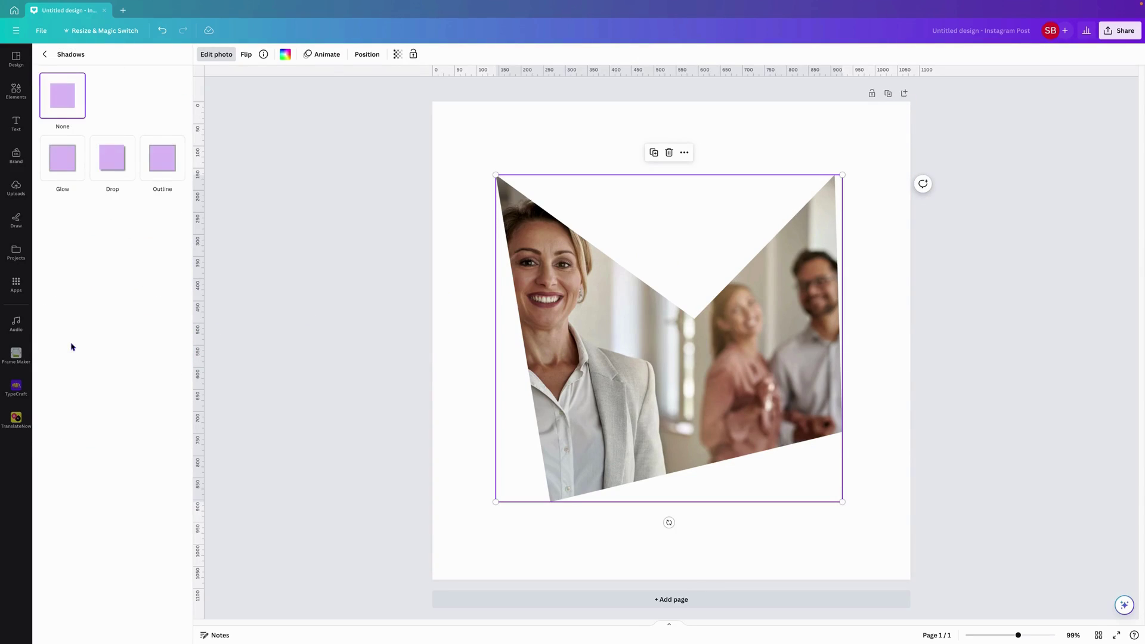
left_click(165, 164)
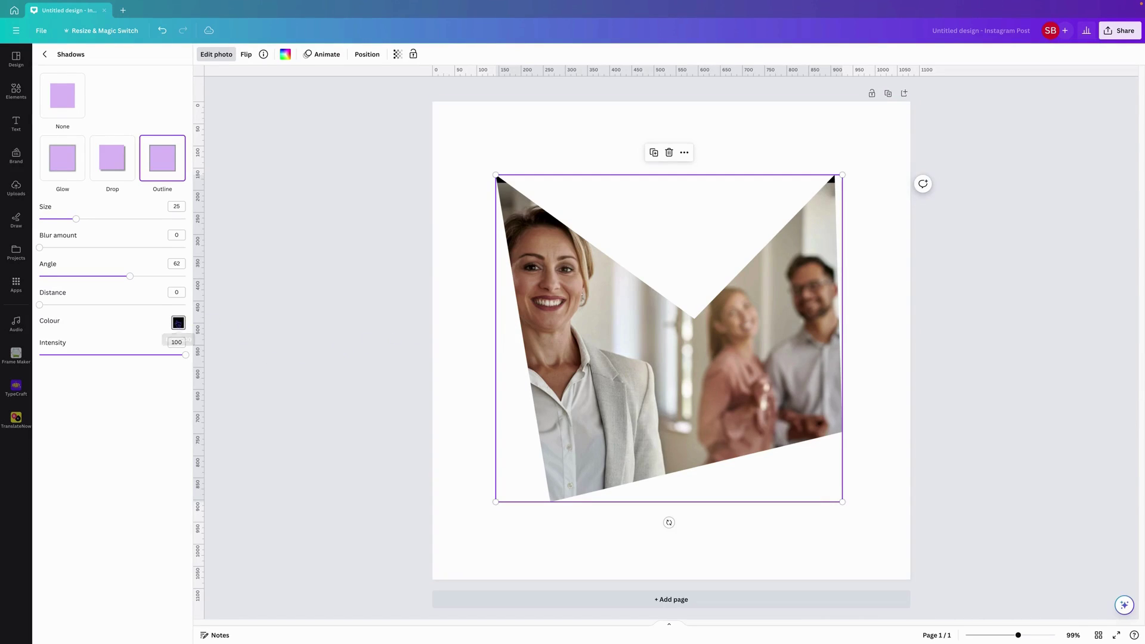
left_click(179, 322)
left_click_drag(181, 388, 303, 345)
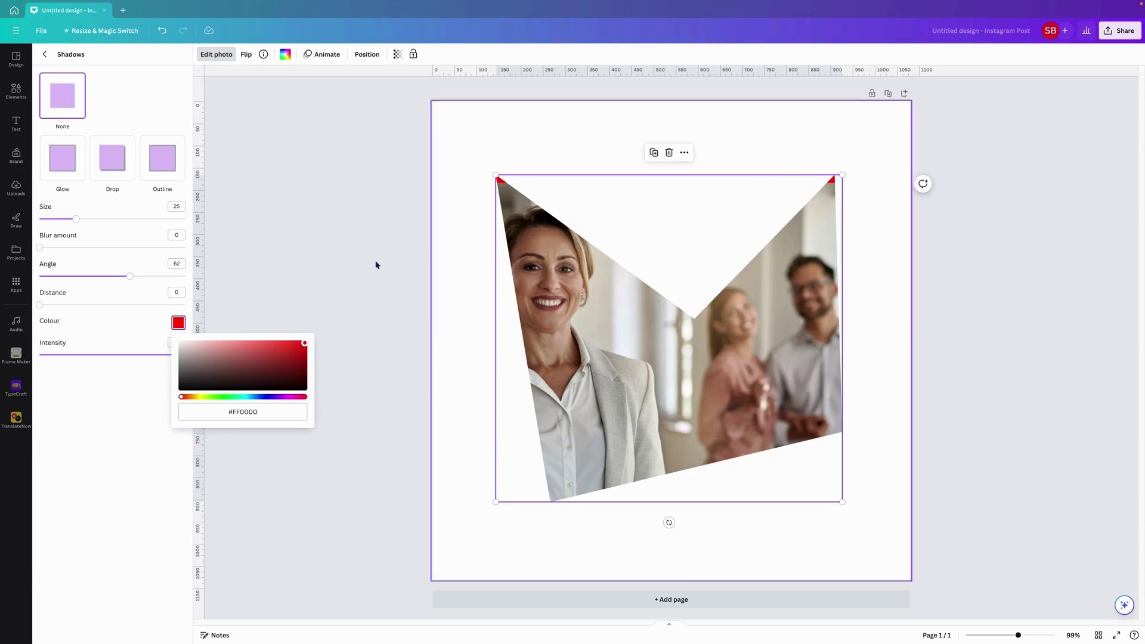
left_click(161, 31)
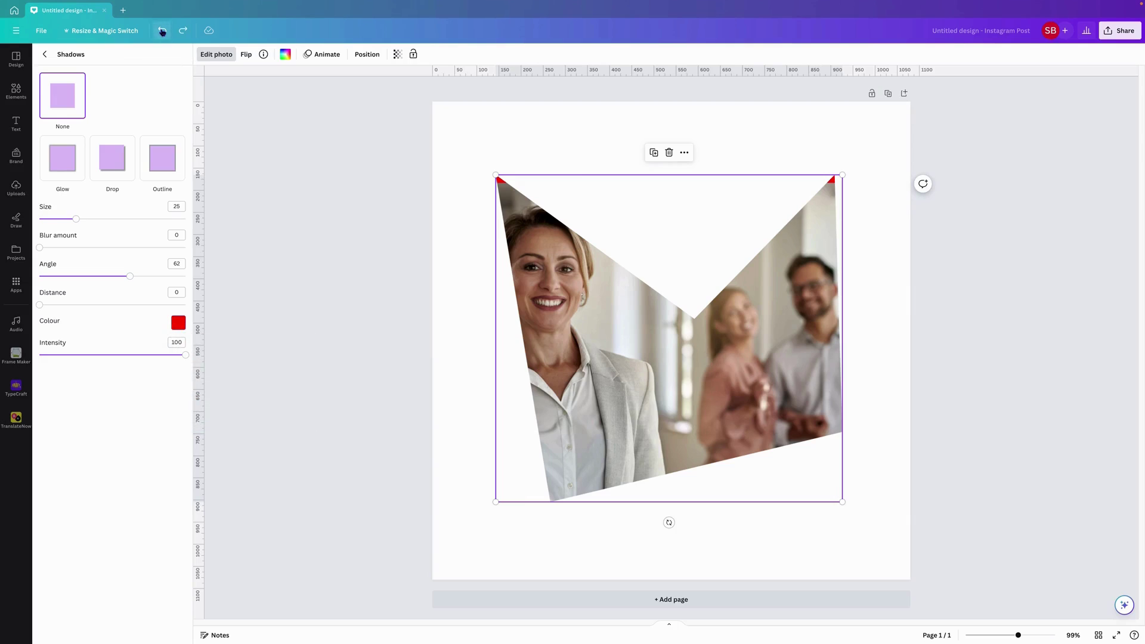
left_click(162, 32)
left_click(44, 55)
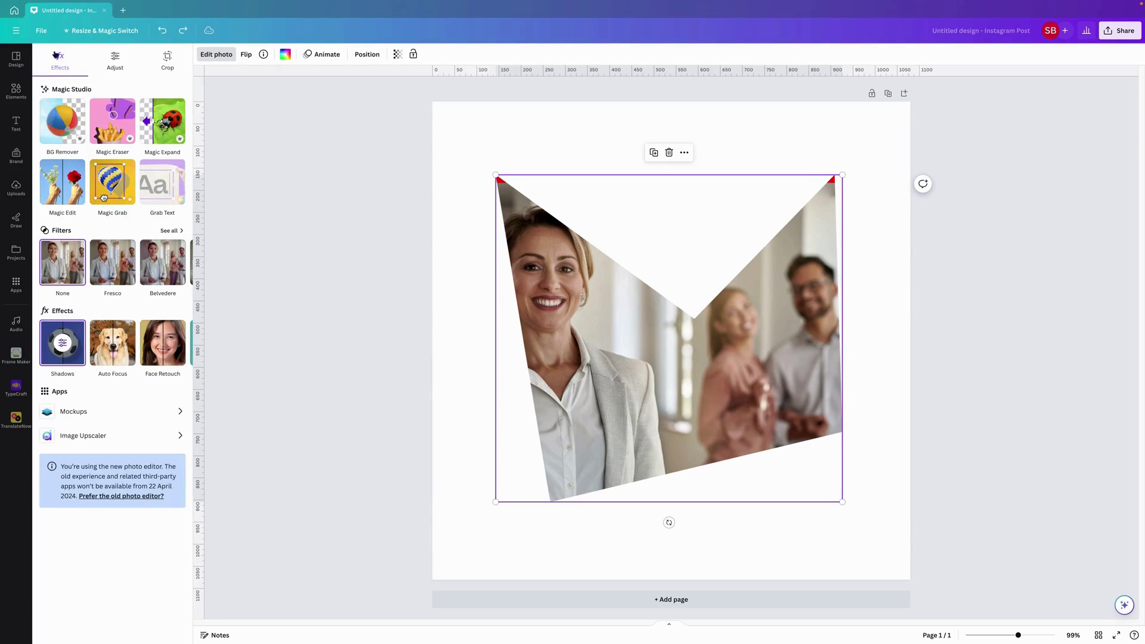
Step: Delete the photo from the frame while keeping the V-notched frame itself
left_click(163, 33)
left_click(669, 152)
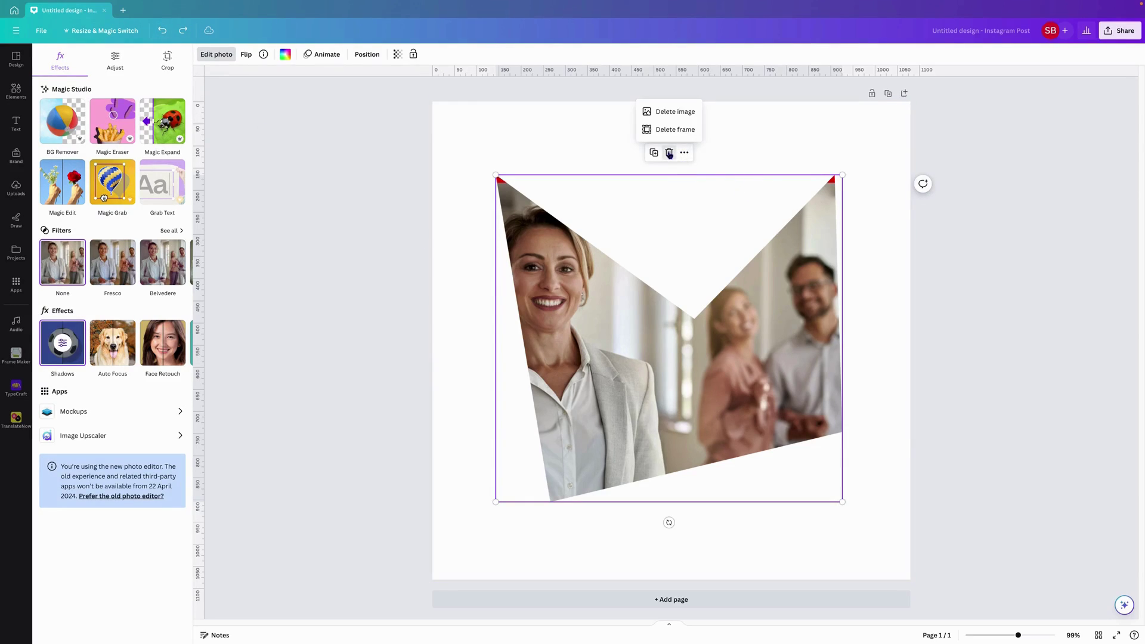
left_click(671, 113)
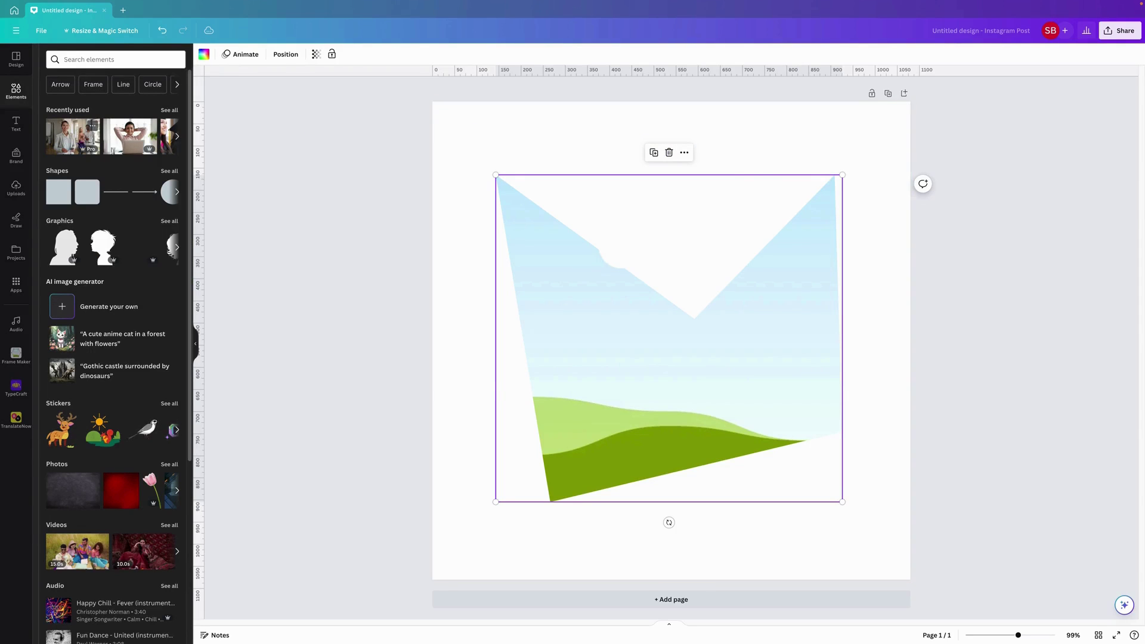
Step: Drag the recent office photo back into the empty frame, confirm its placement, and deselect it
left_click(73, 137)
left_click_drag(574, 266, 556, 306)
double_click(613, 295)
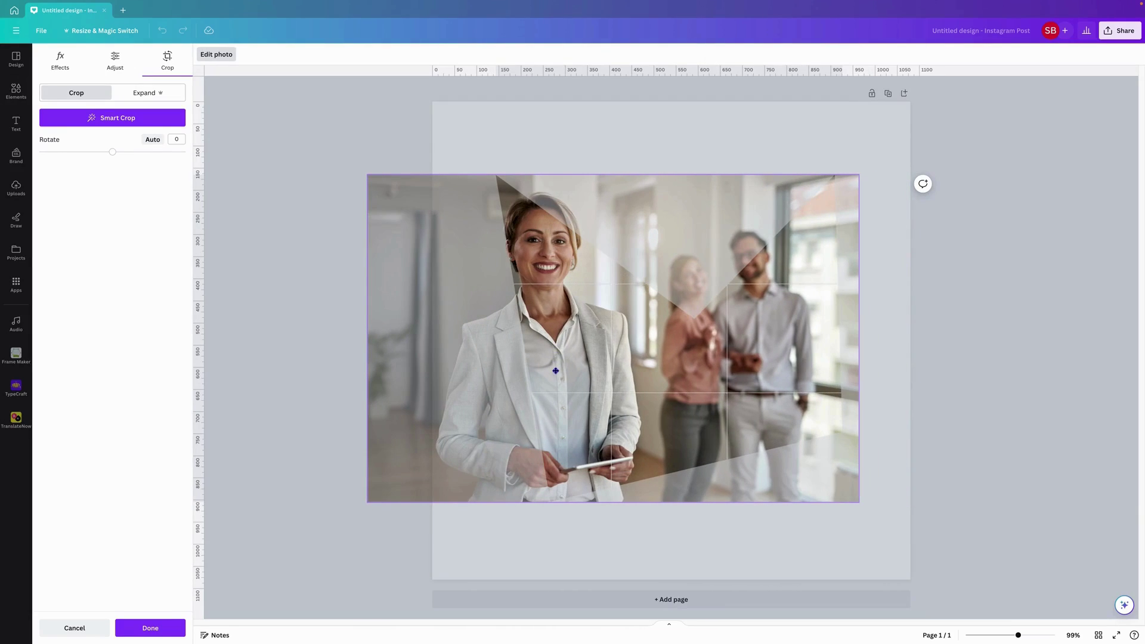
left_click(1004, 368)
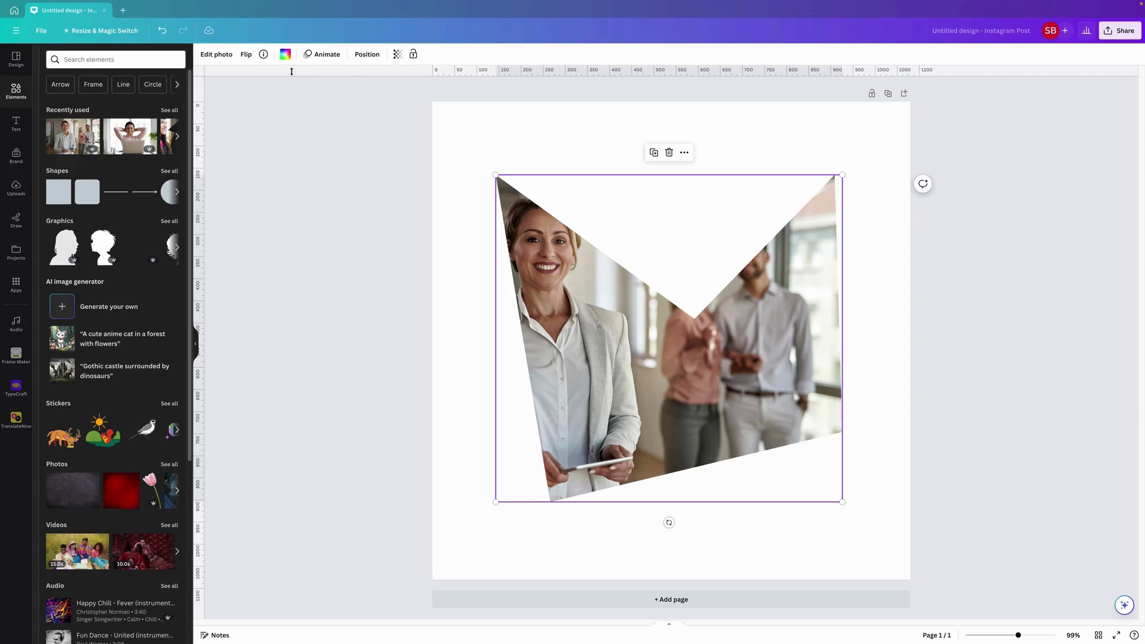
left_click(217, 54)
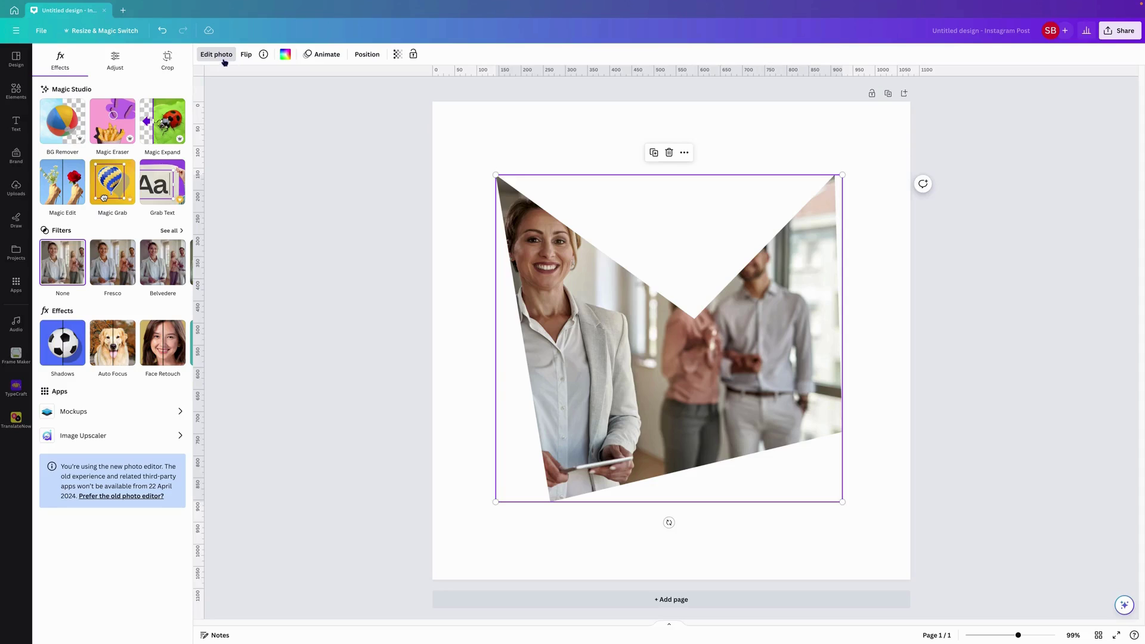
left_click(993, 303)
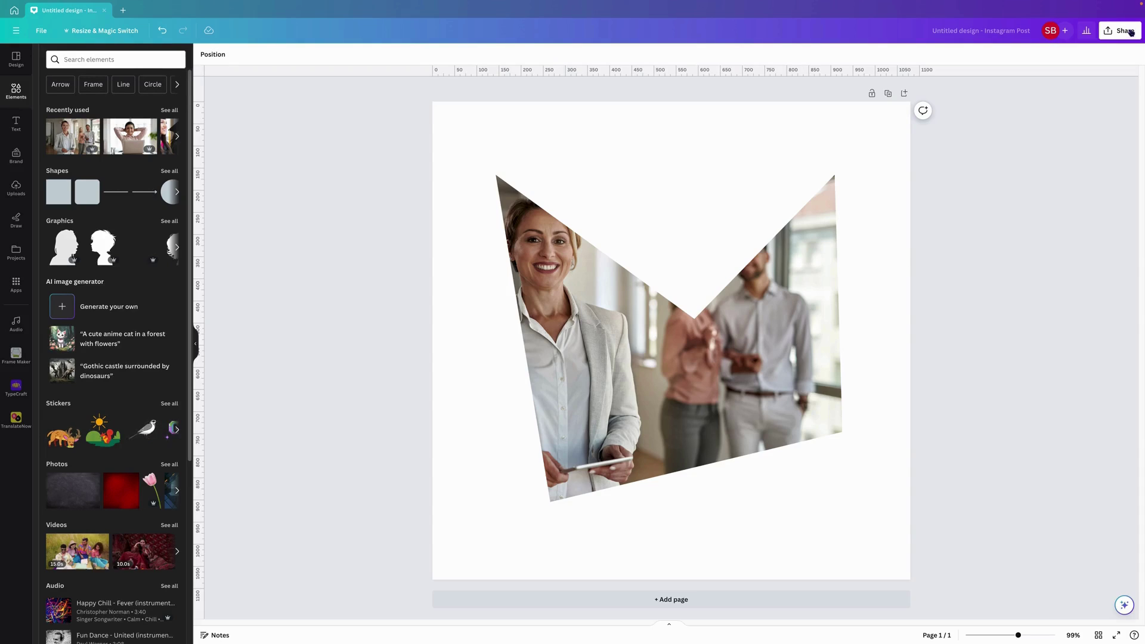
Step: Download the design as a transparent-background PNG, saving Untitled design.png into the Canva Frame App folder
left_click(1126, 31)
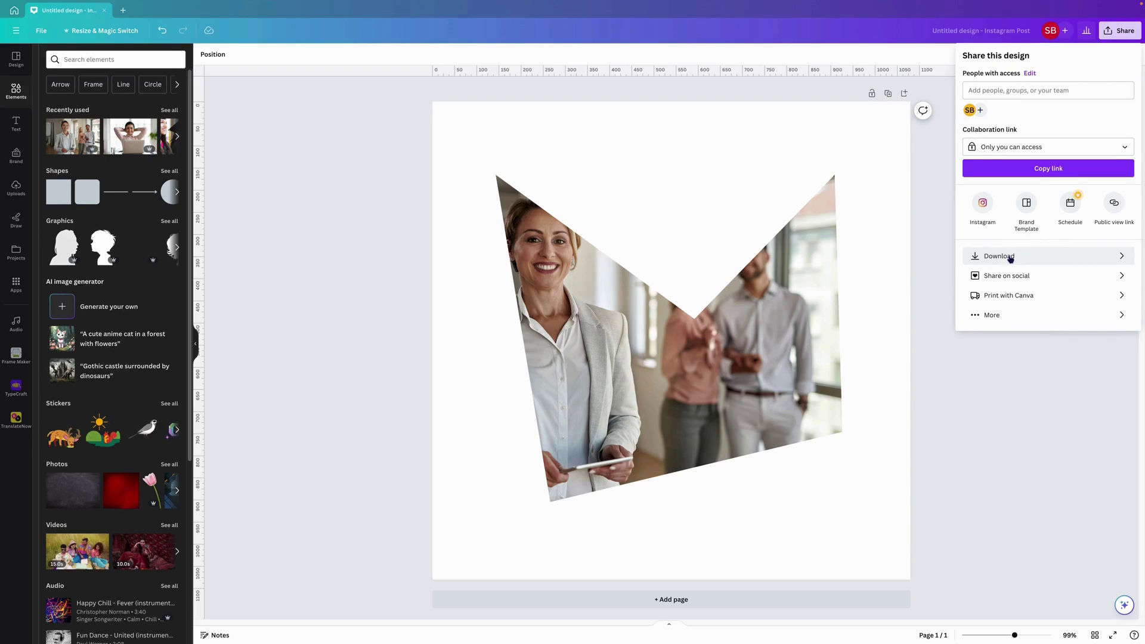
left_click(1011, 258)
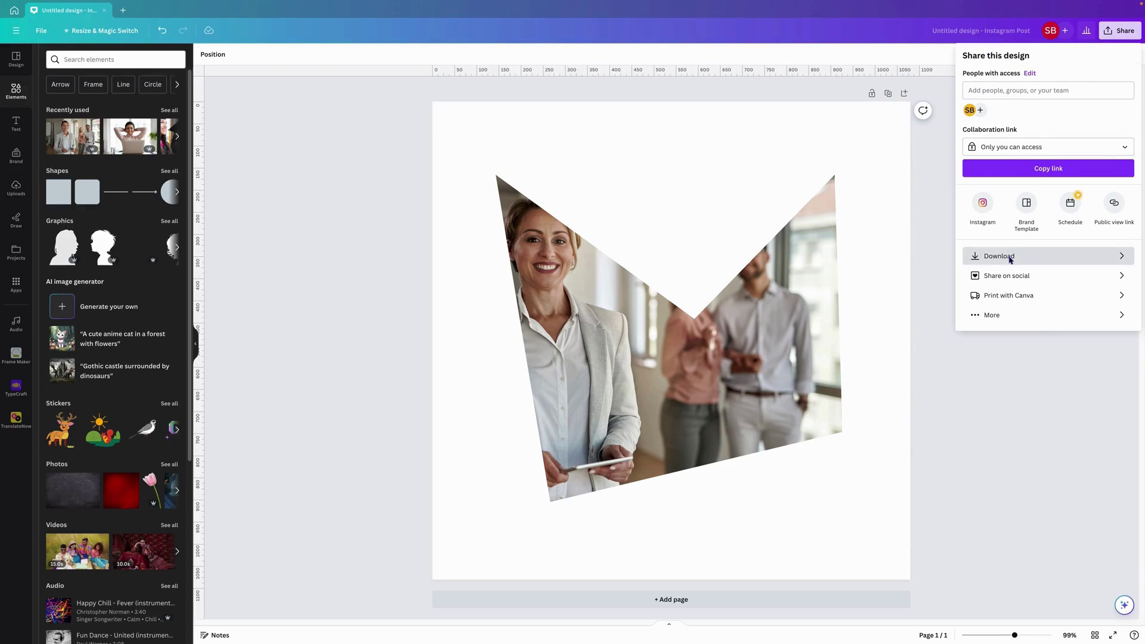
left_click(1014, 149)
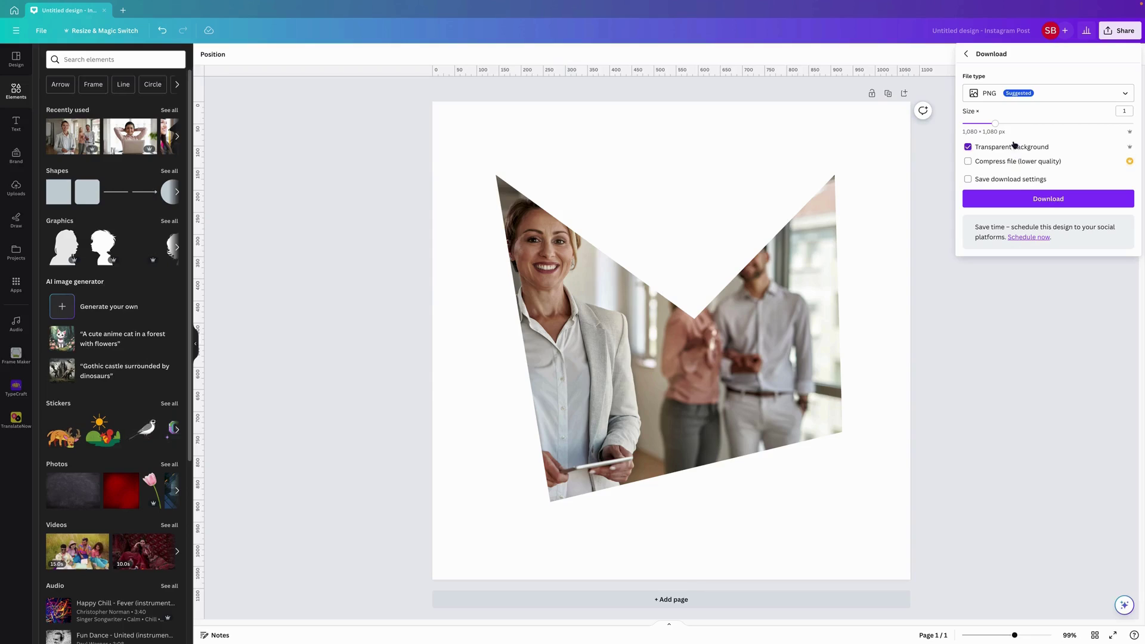
left_click(1036, 203)
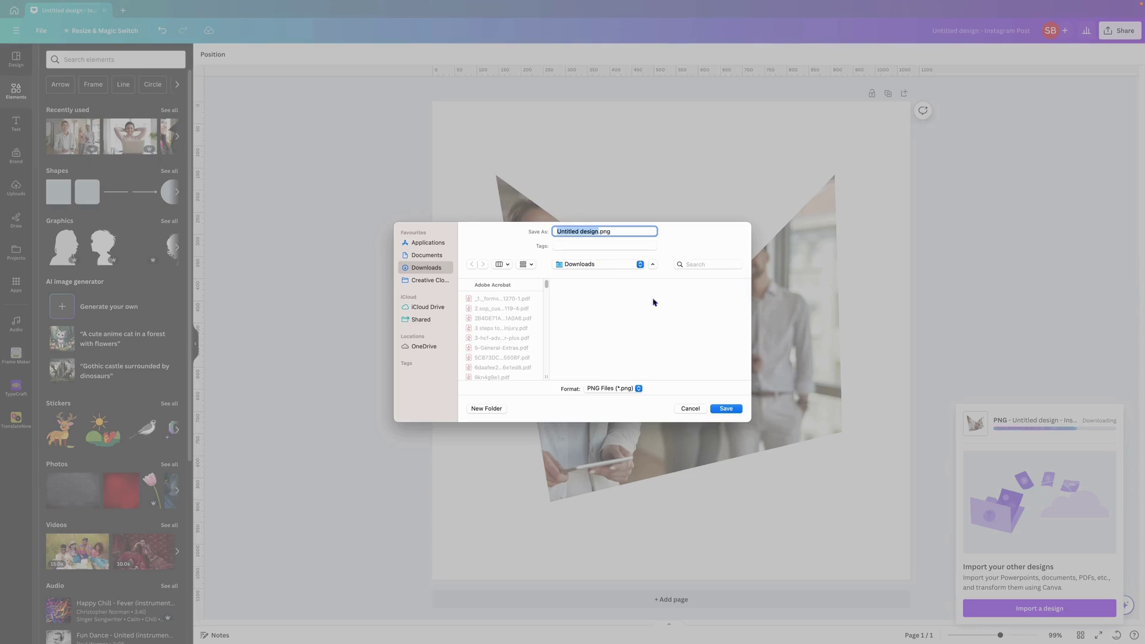
left_click(635, 264)
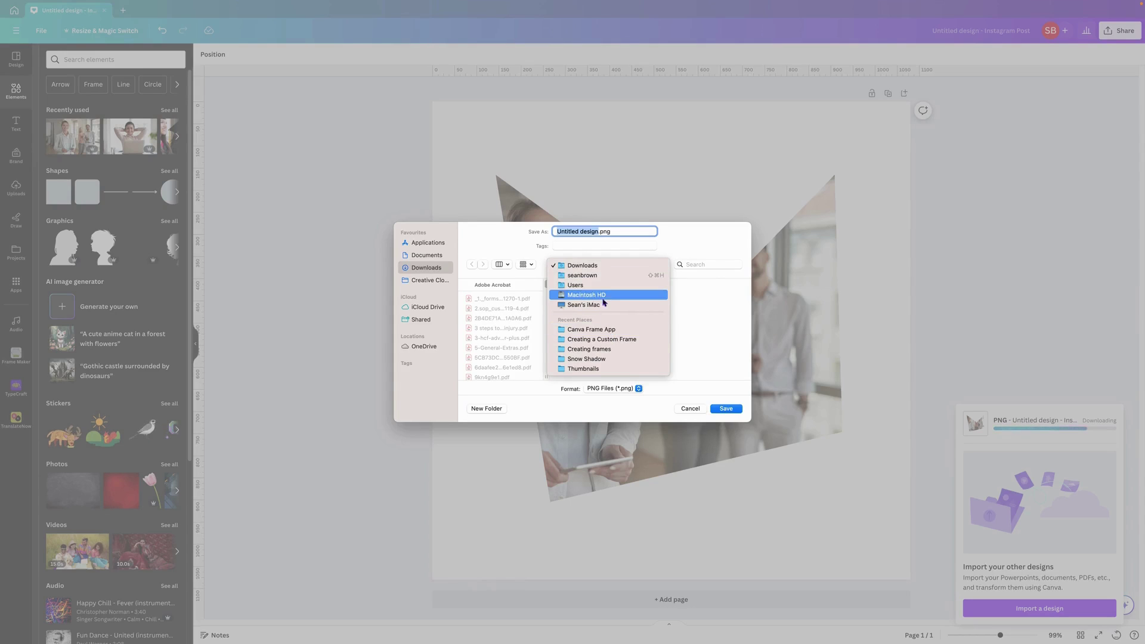
left_click(609, 329)
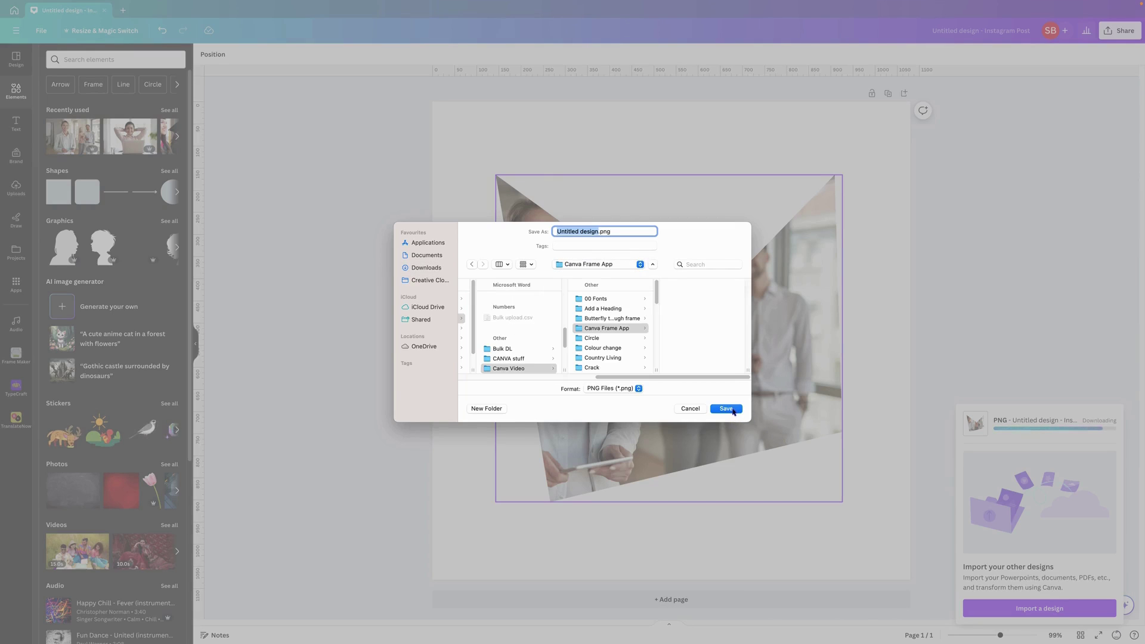
left_click(727, 409)
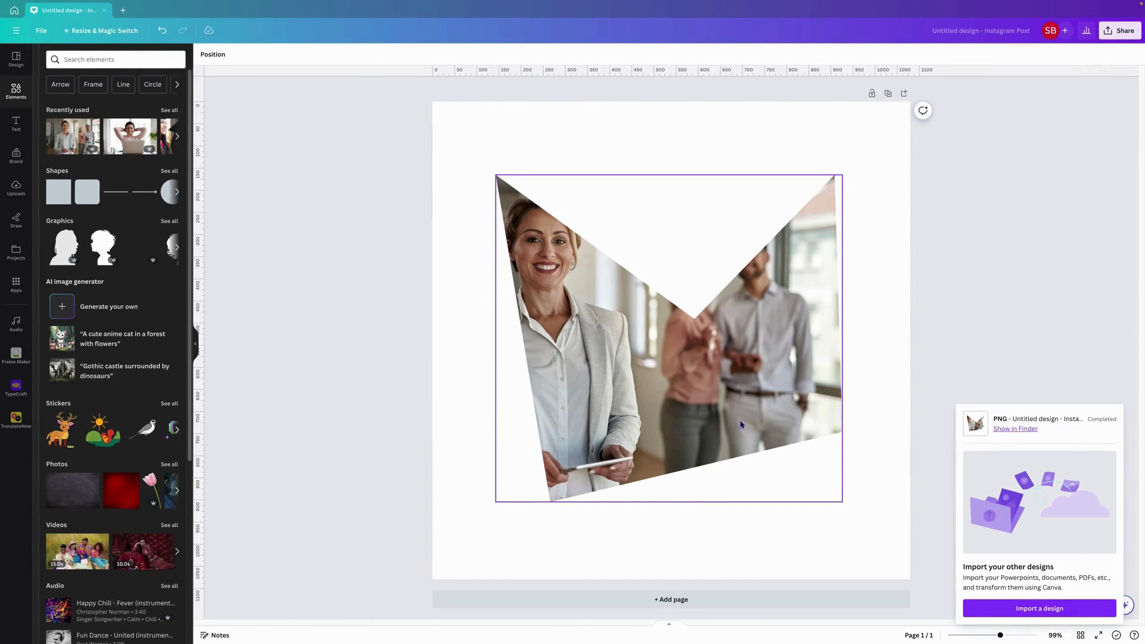
Step: Add a second page and upload Untitled design.png from the Canva Frame App folder
left_click(656, 599)
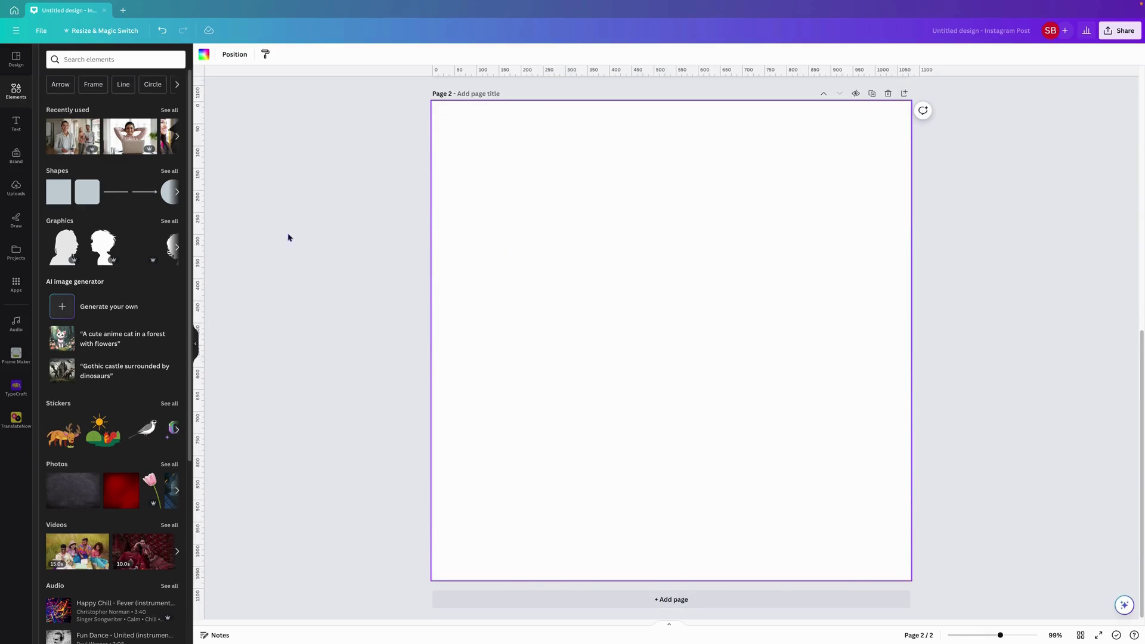
left_click(16, 190)
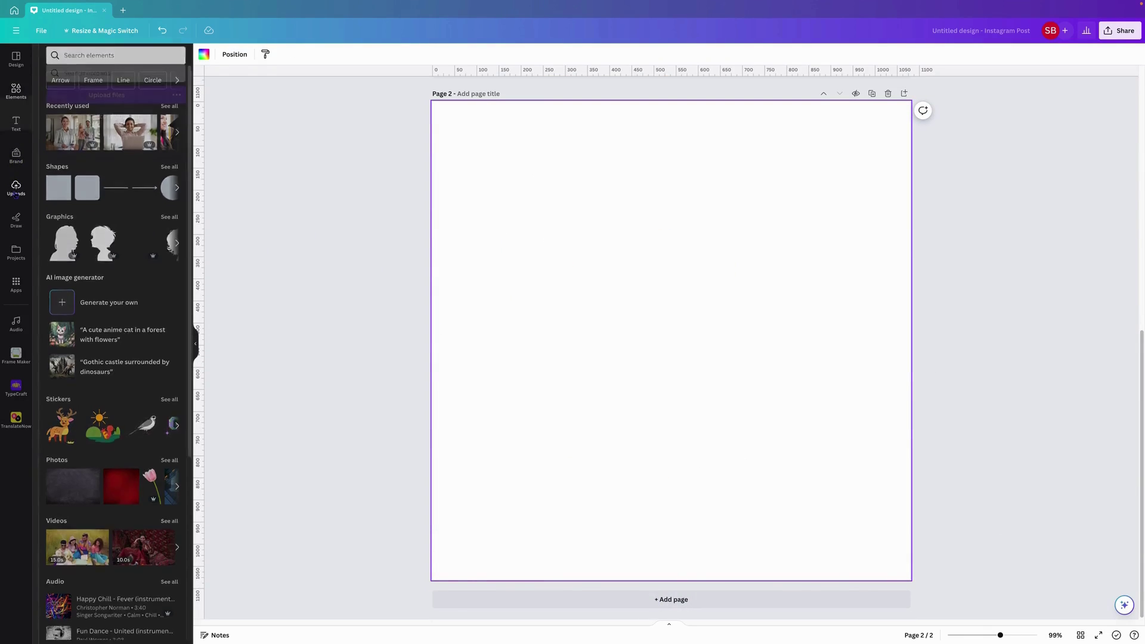
left_click(100, 81)
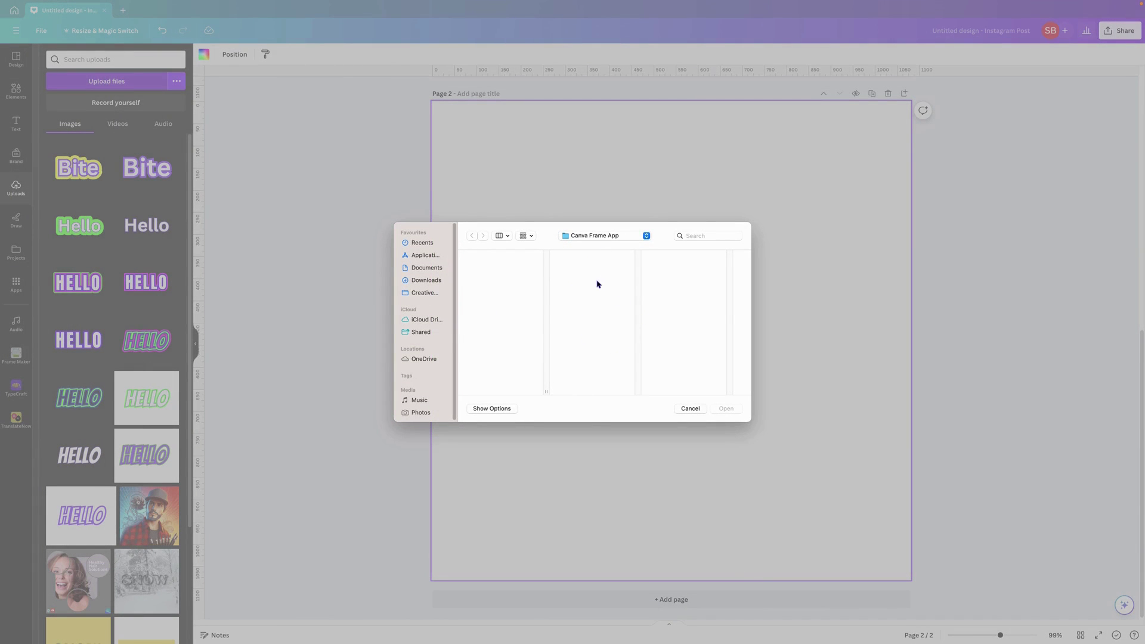
left_click(647, 236)
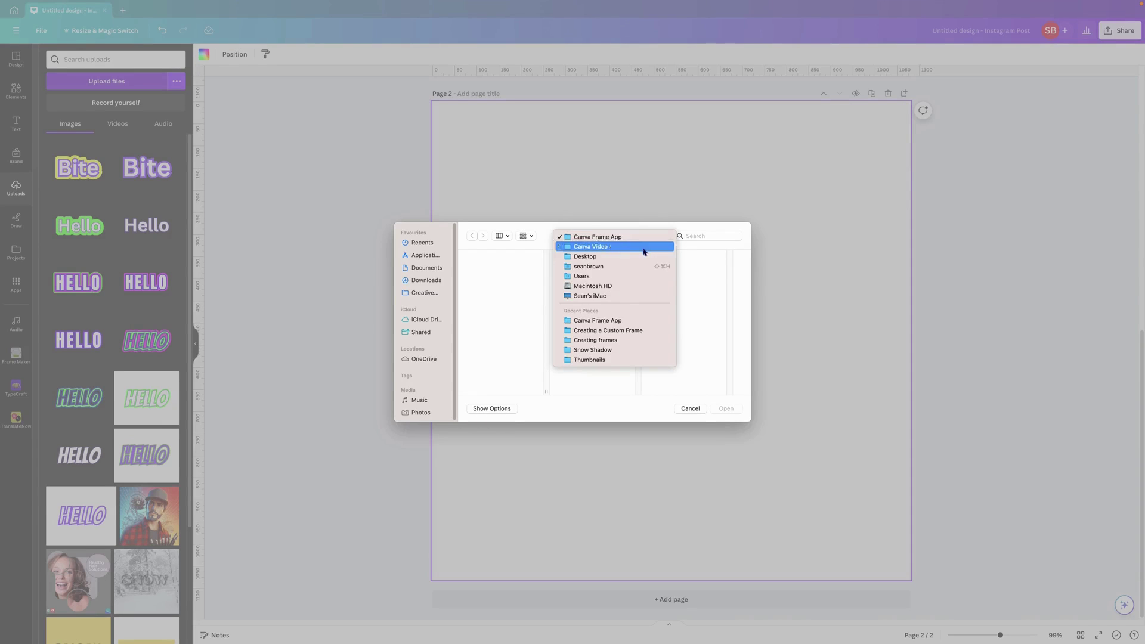
left_click(608, 248)
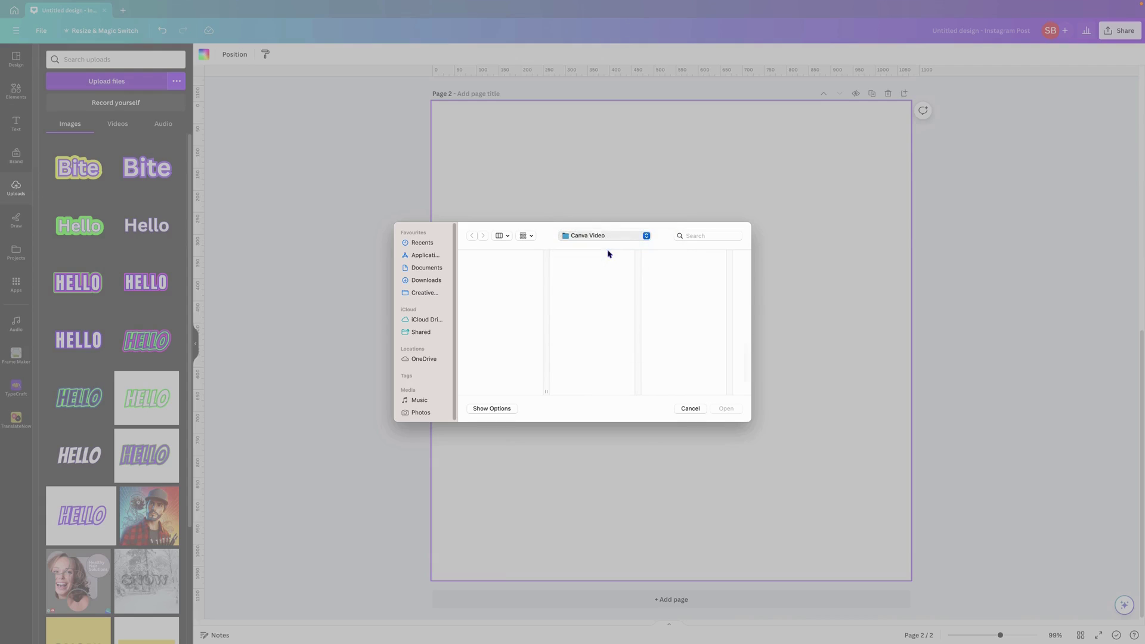
left_click(698, 300)
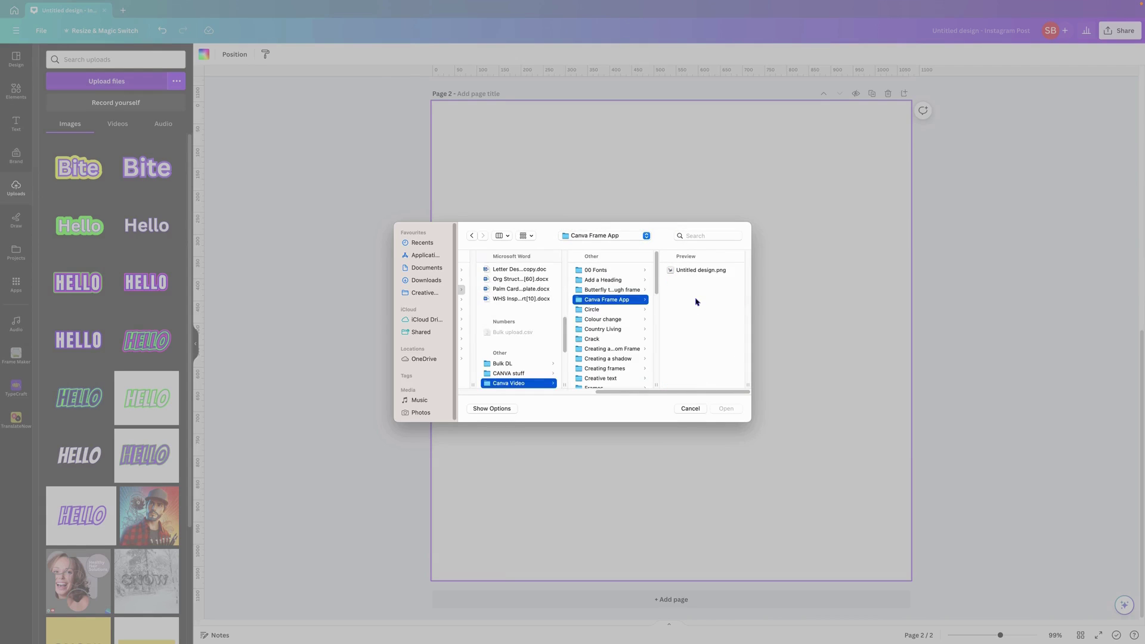
left_click(680, 271)
left_click(728, 411)
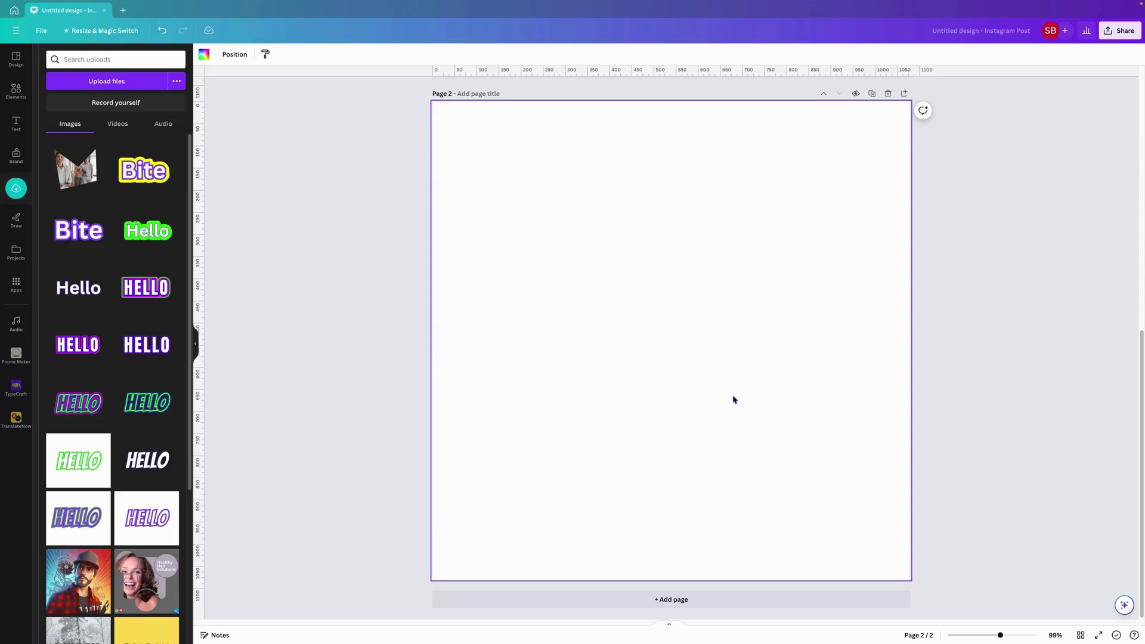
Step: Place the uploaded PNG on page 2 and crop empty space from all four sides
left_click(95, 176)
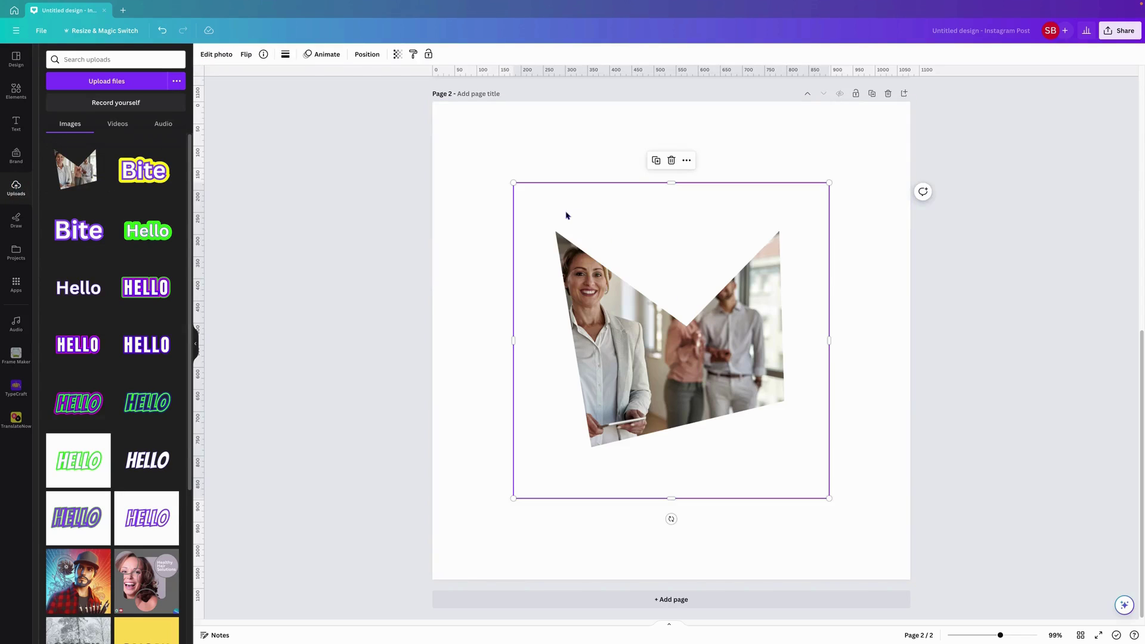
left_click_drag(672, 181, 673, 220)
left_click_drag(672, 499, 672, 457)
left_click_drag(513, 336, 542, 337)
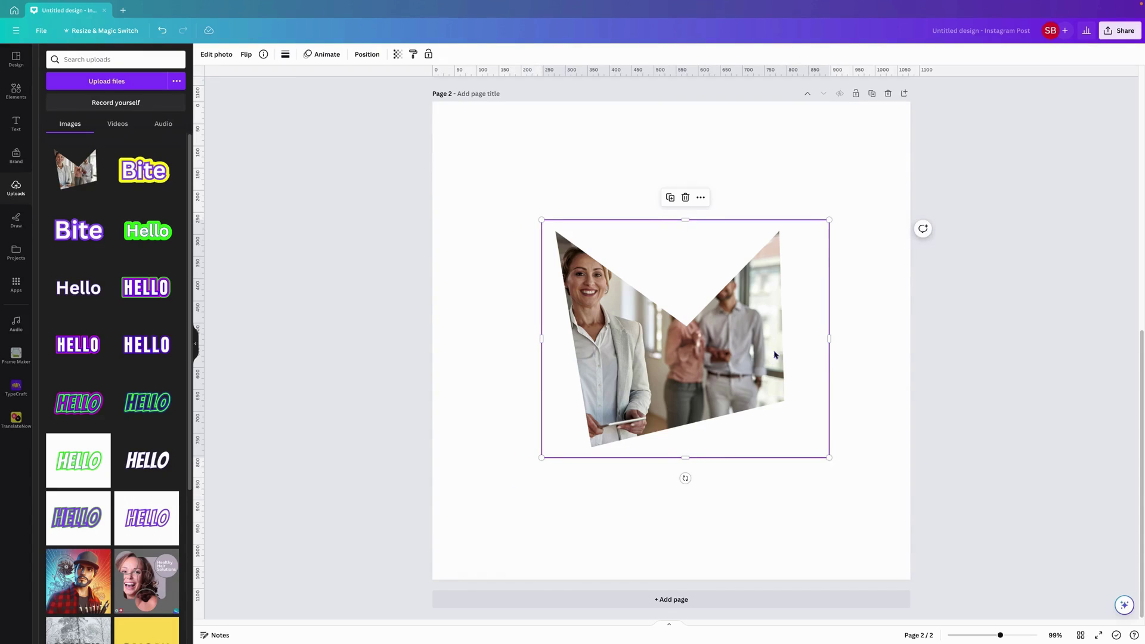
left_click_drag(830, 339, 797, 345)
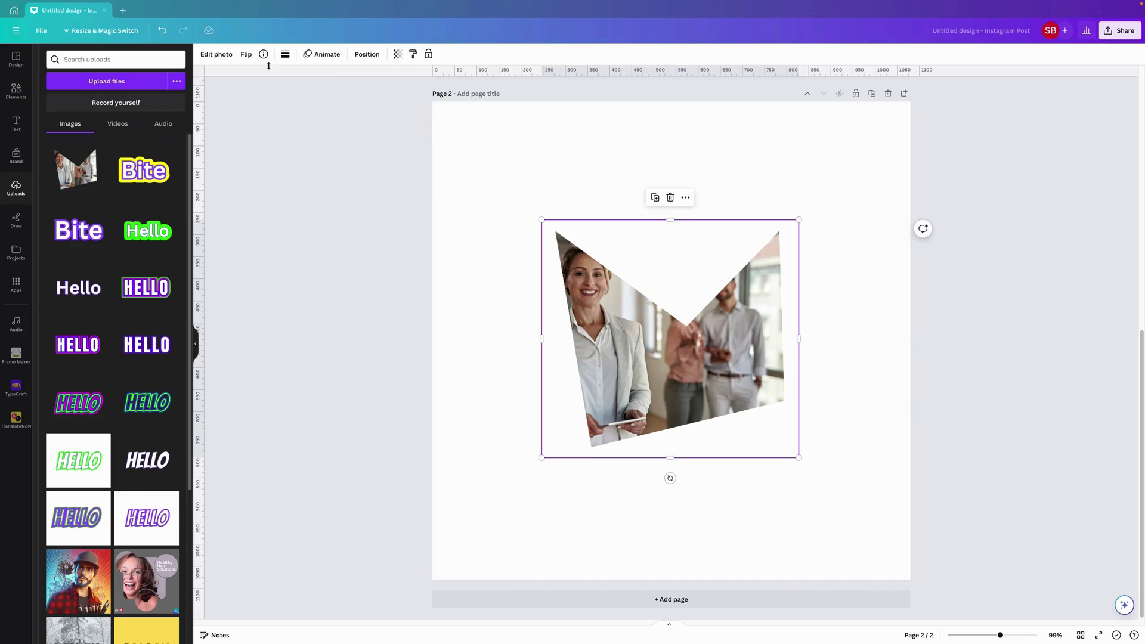
Step: Apply an Outline shadow effect to the photo in red #C41414 at size 75
left_click(217, 55)
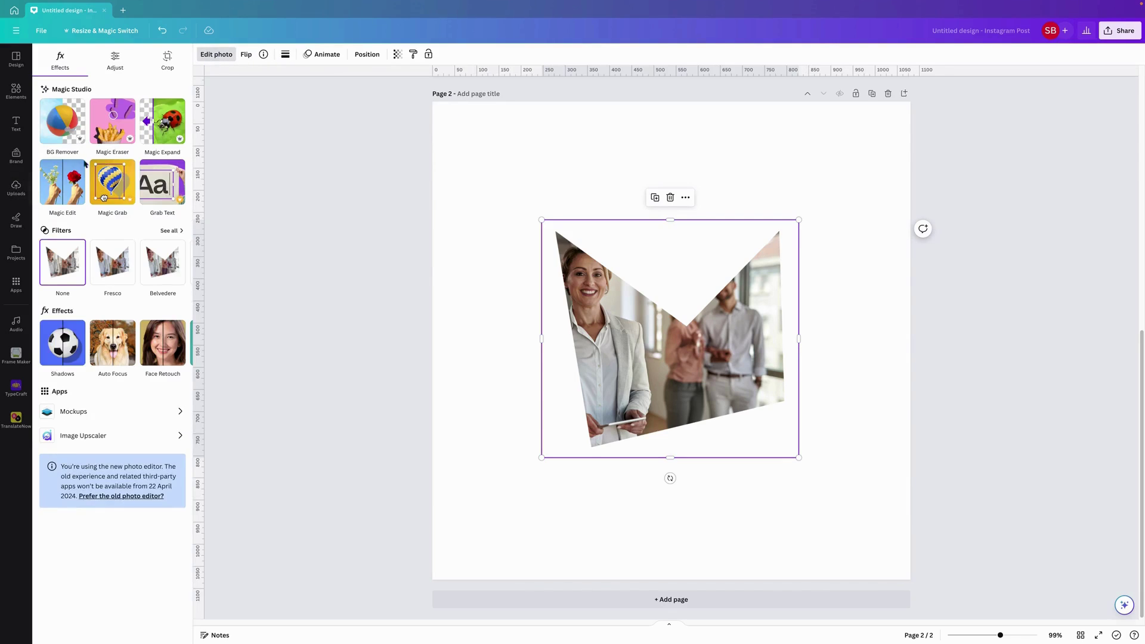
left_click(67, 344)
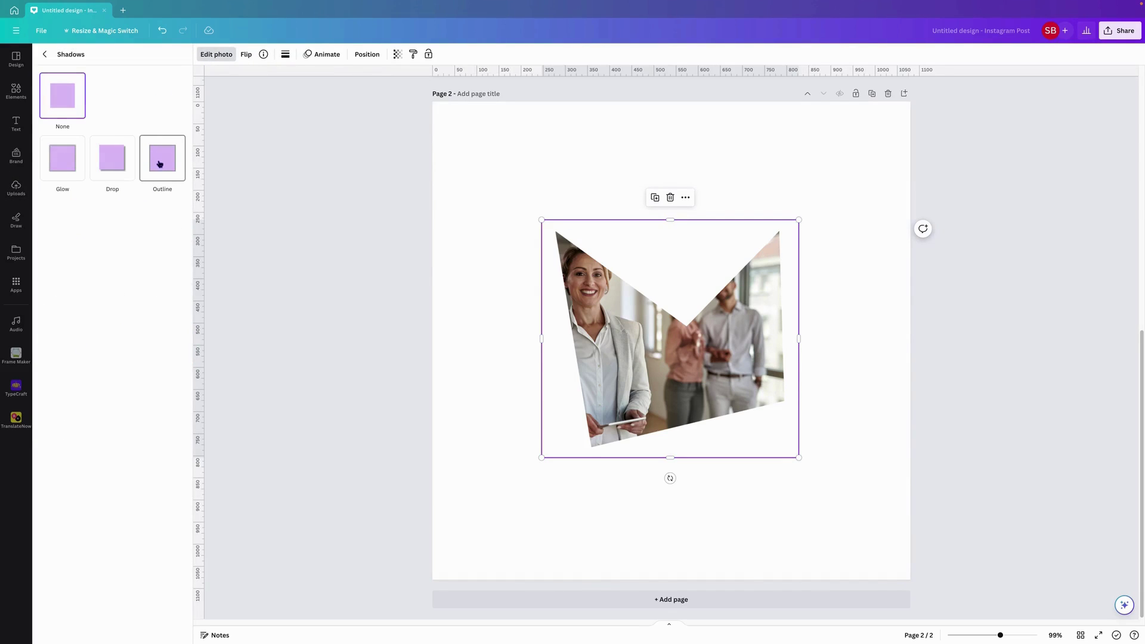
left_click(158, 162)
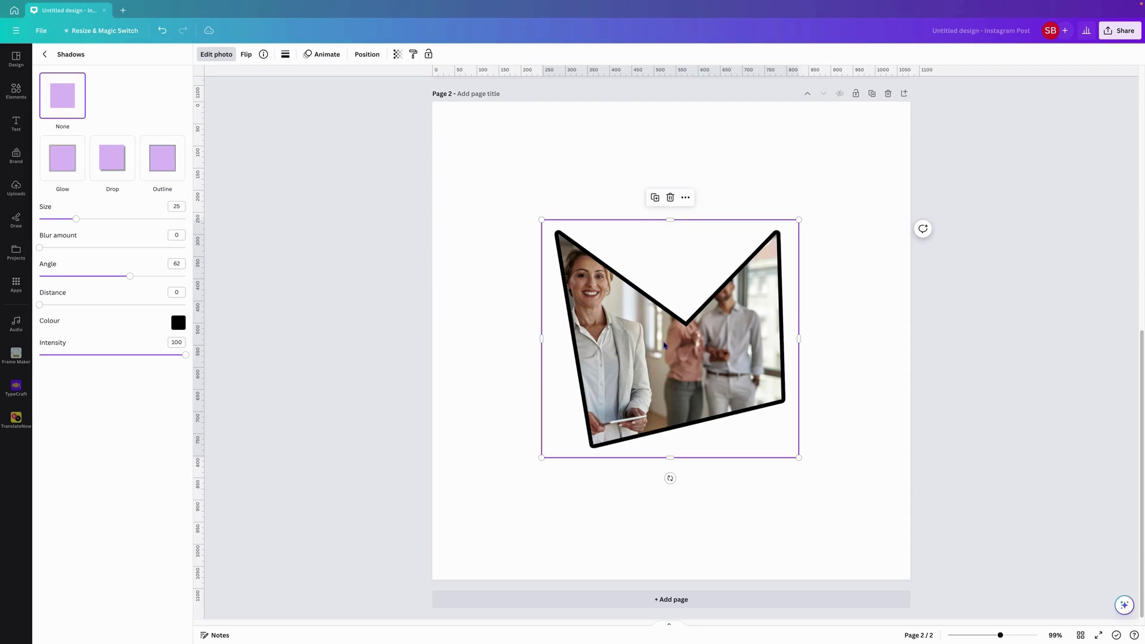
left_click(178, 322)
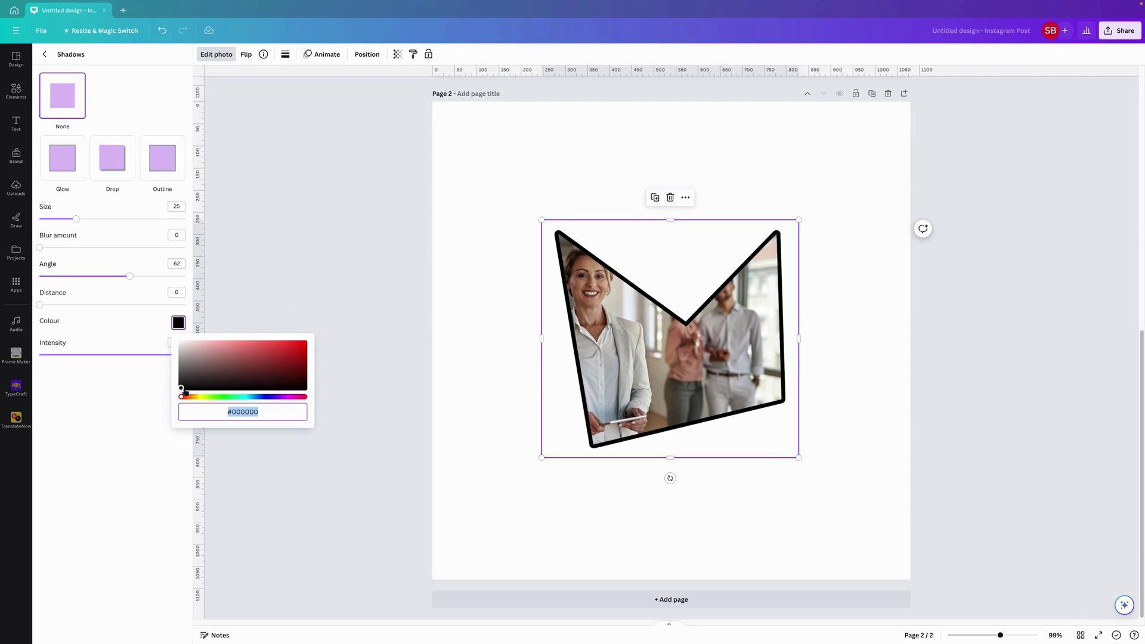
left_click(294, 352)
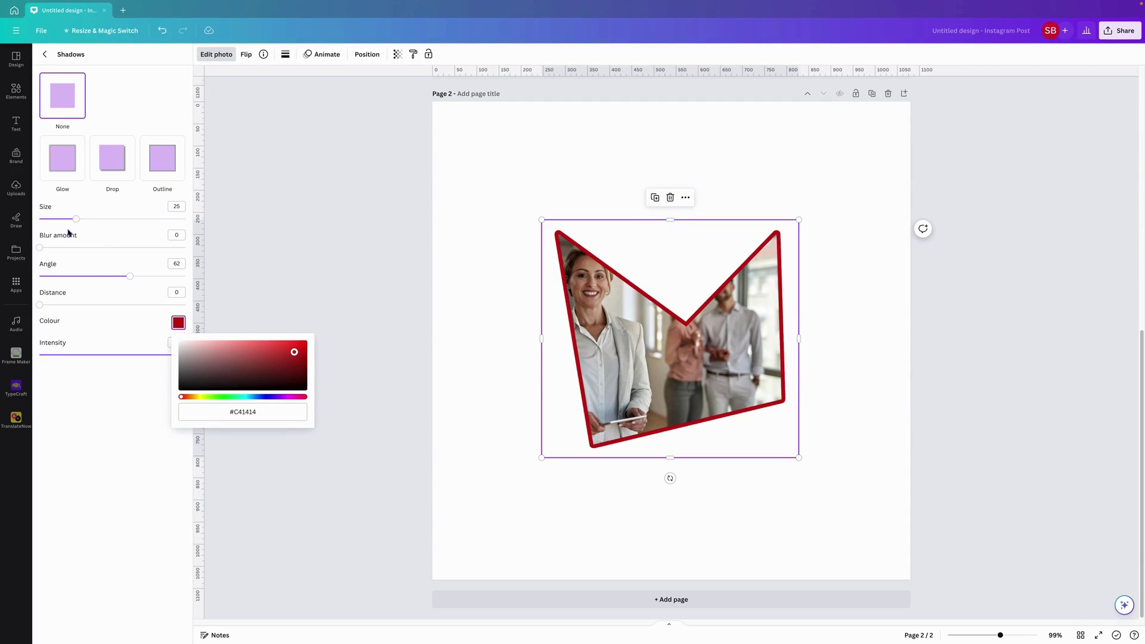
left_click_drag(79, 220, 149, 220)
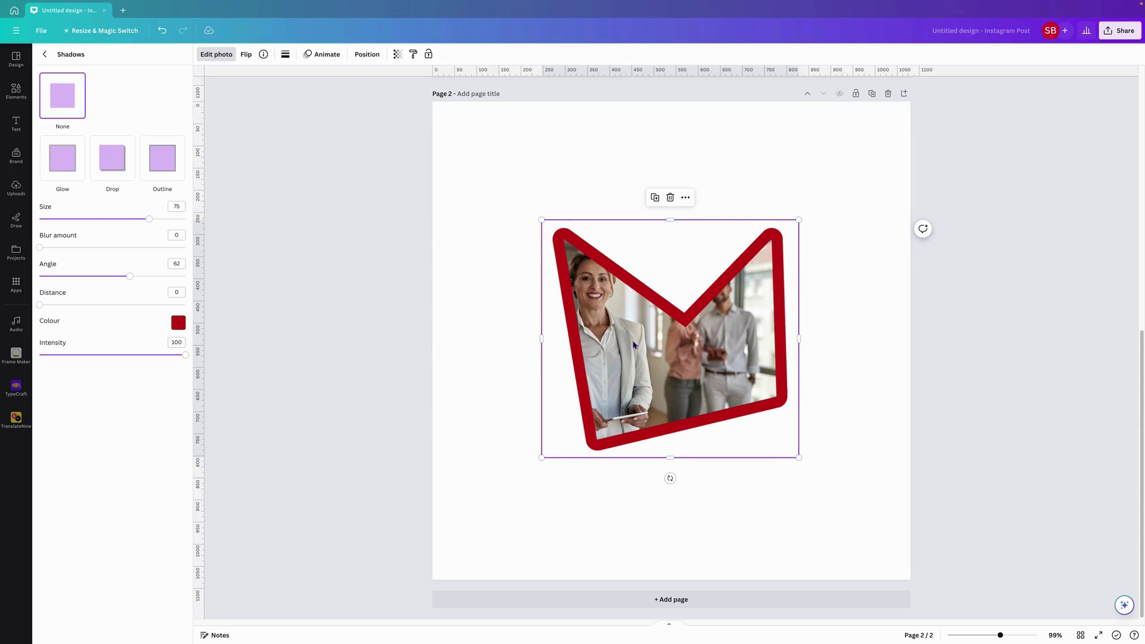
left_click(517, 350)
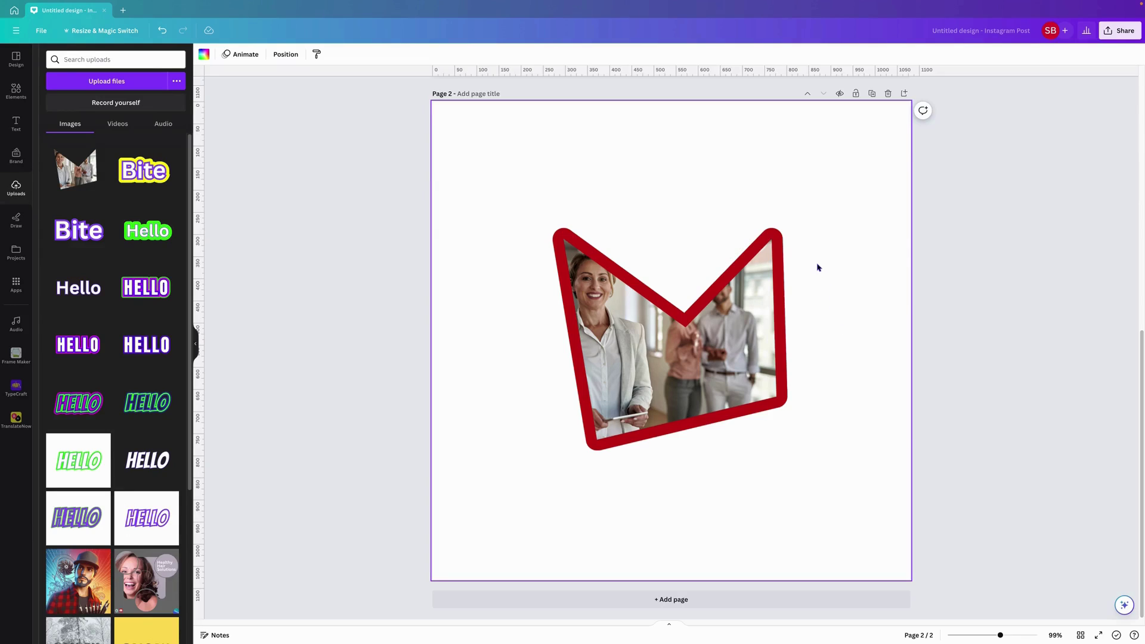
mouse_move(867, 19)
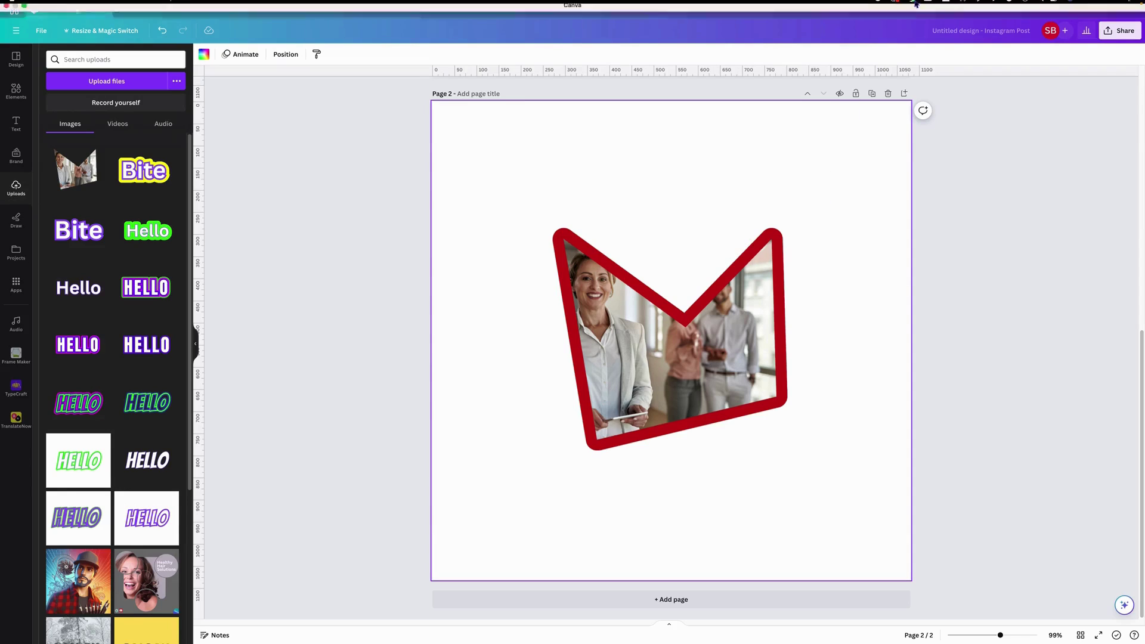